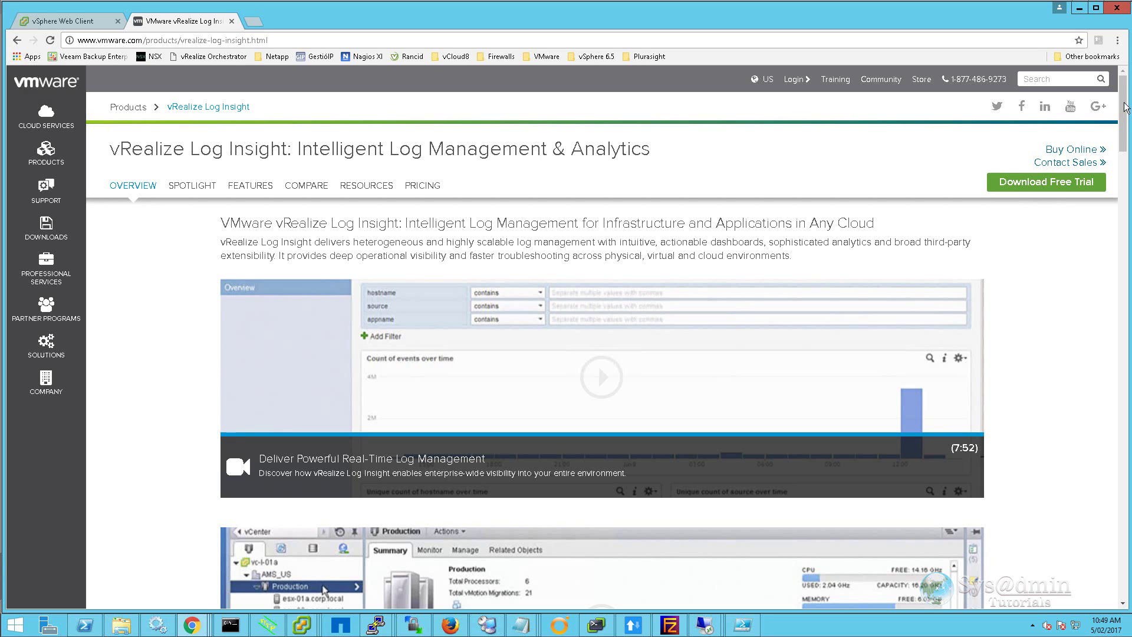
Step: Scroll down the vRealize Log Insight product page on vmware.com
{"action": "left_click_drag", "start_coordinate": [1123, 116], "coordinate": [1129, 567]}
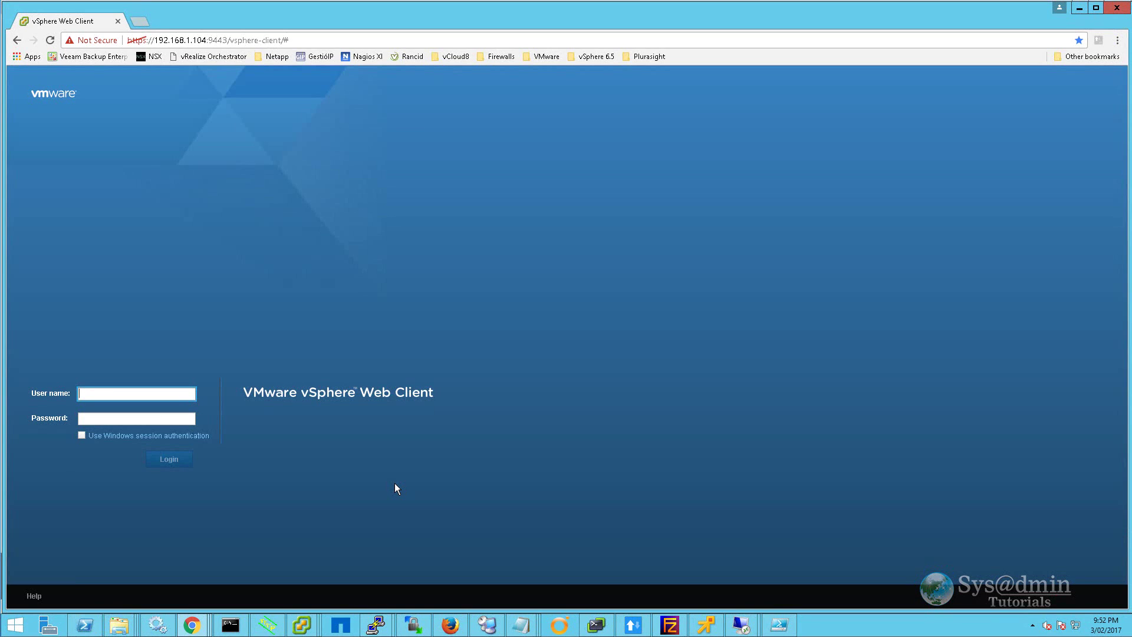
Step: Sign in, expand VMware 65 Lab in Hosts and Clusters, and bring up its actions menu
{"action": "key", "text": "Return"}
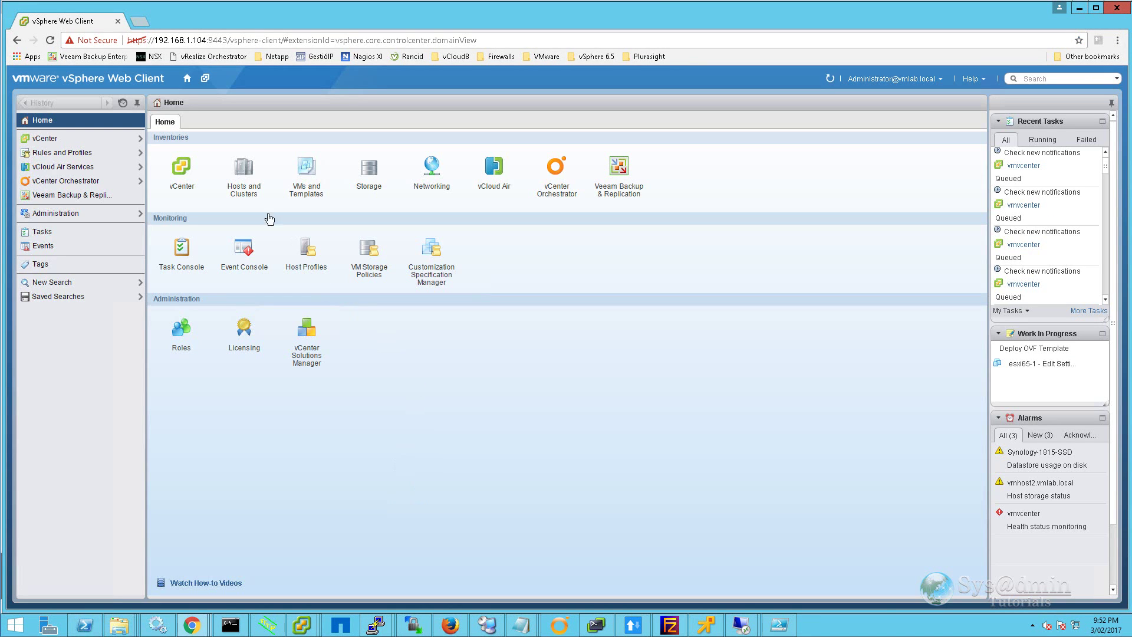
{"action": "left_click", "coordinate": [245, 172]}
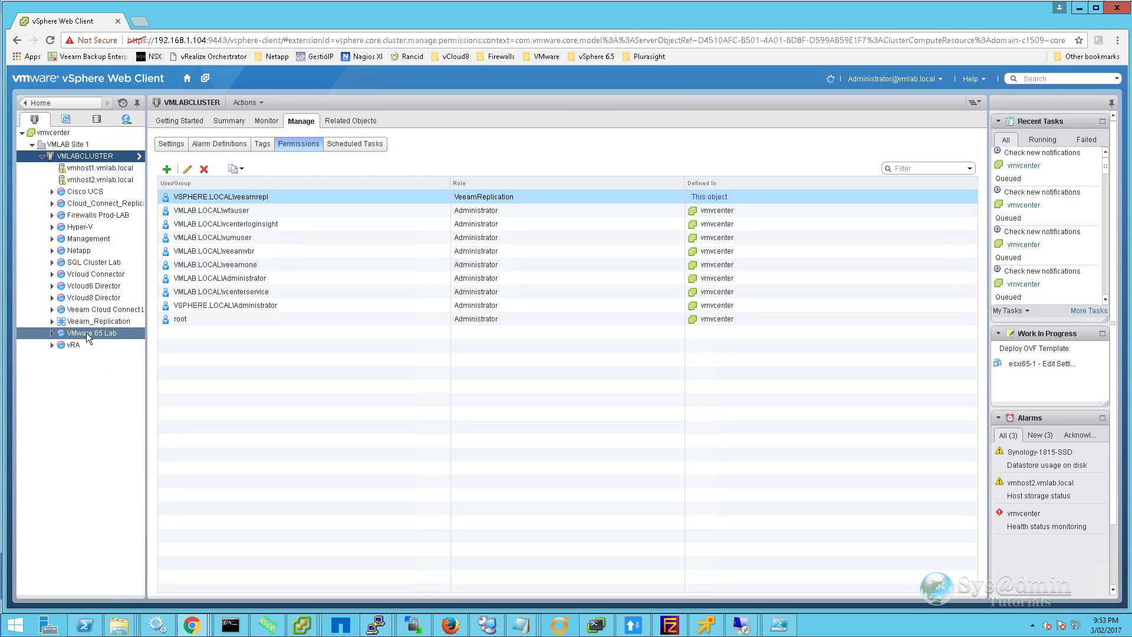
{"action": "left_click", "coordinate": [52, 334]}
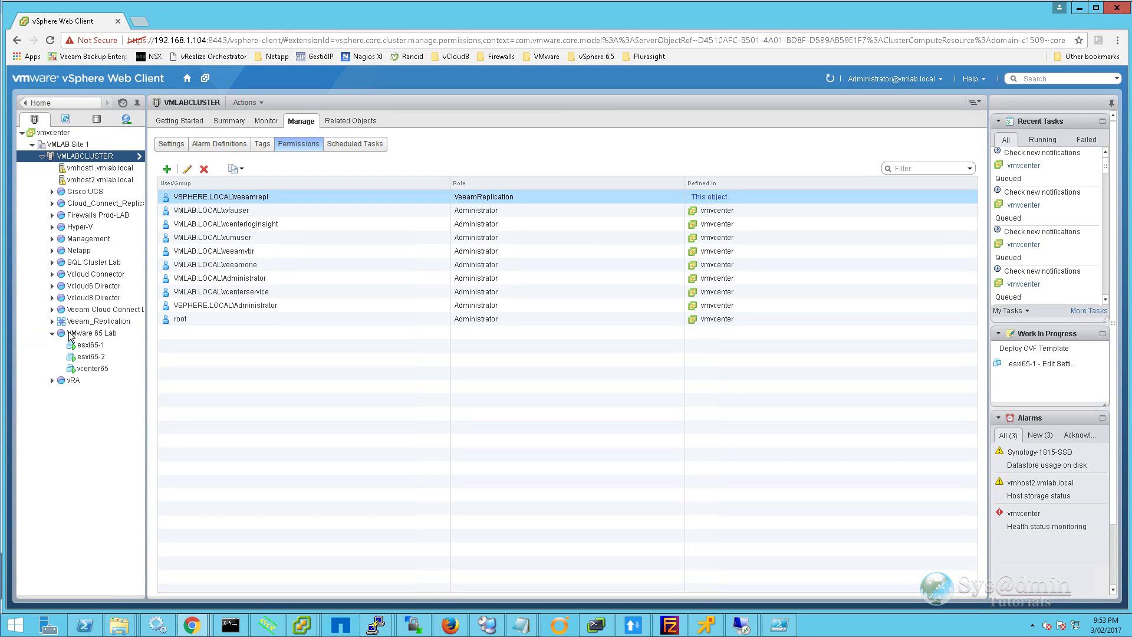
{"action": "right_click", "coordinate": [111, 336]}
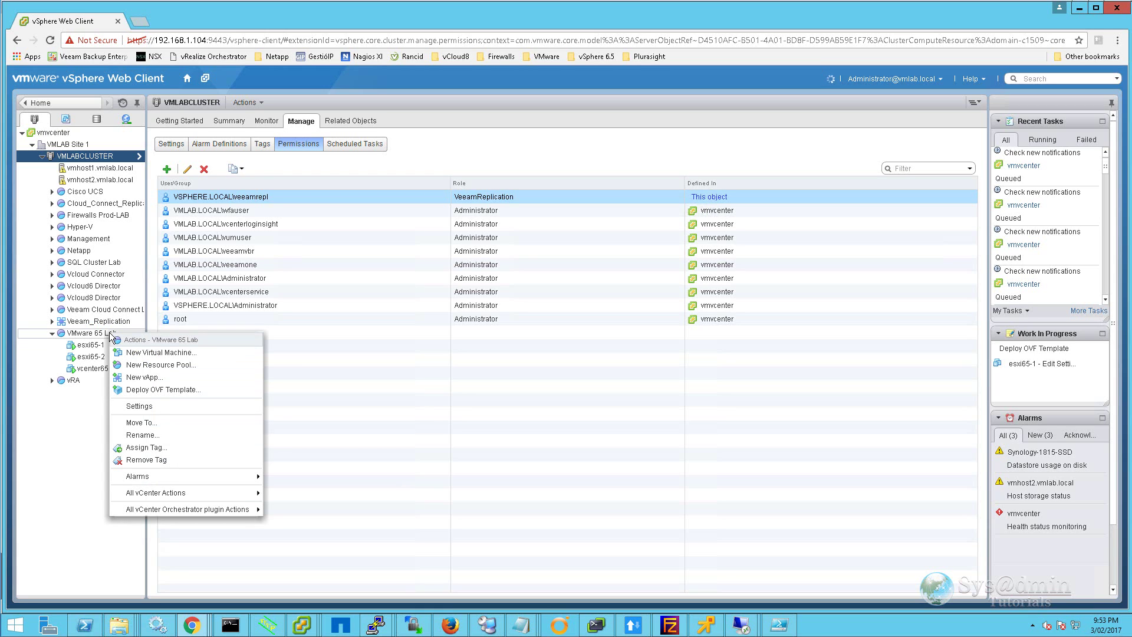
Step: Start an OVF template deployment from a local file and reach the licence agreement
{"action": "left_click", "coordinate": [180, 392]}
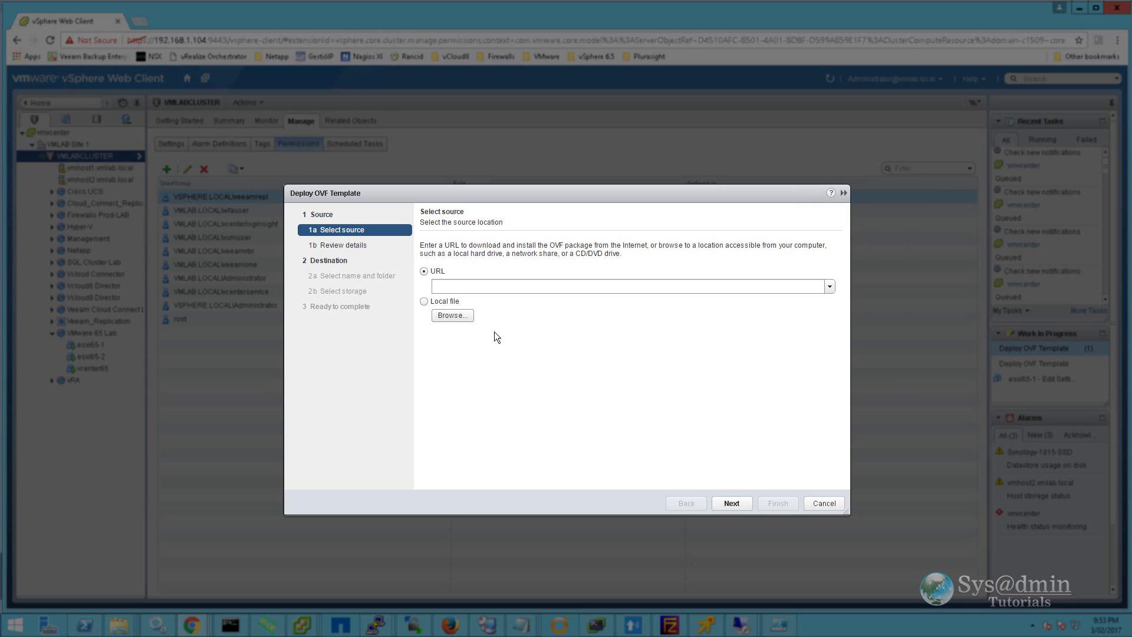
{"action": "left_click", "coordinate": [423, 302]}
{"action": "left_click", "coordinate": [738, 507]}
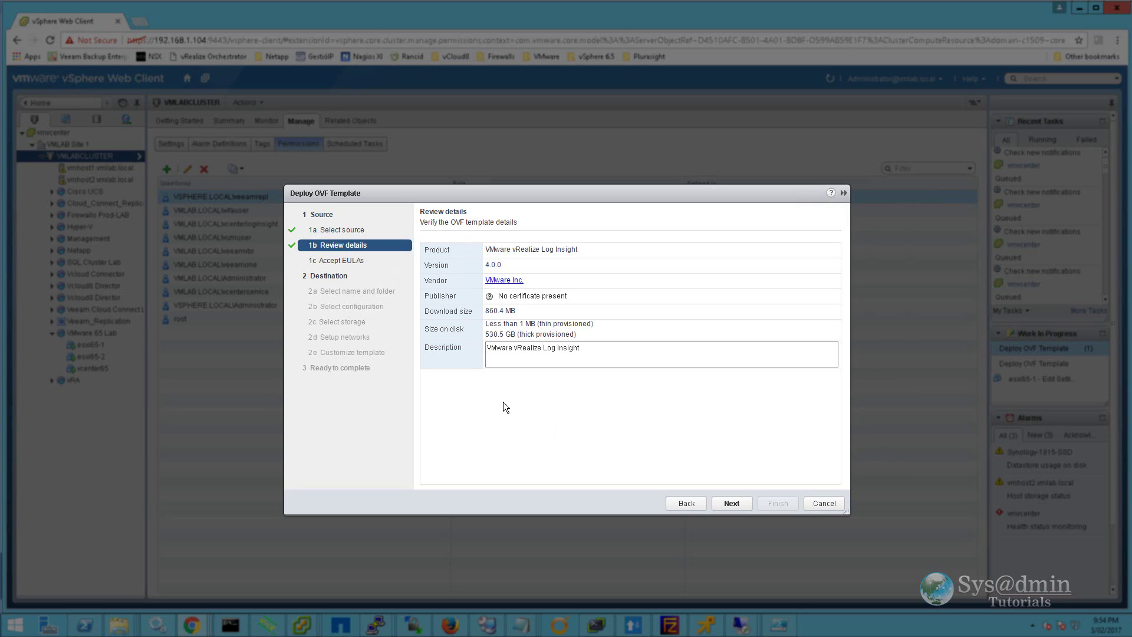
{"action": "left_click", "coordinate": [738, 504]}
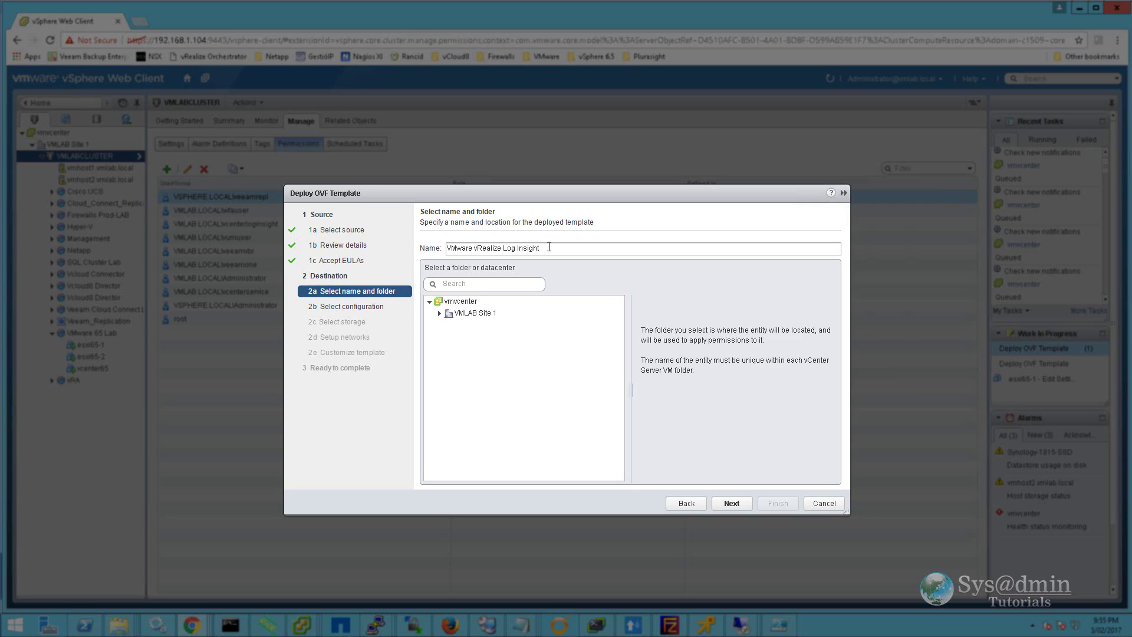
Step: Name the VM loginsight65 and place it in the VMware 65 Lab folder under VMLAB Site 1
{"action": "triple_click", "coordinate": [549, 247]}
{"action": "type", "text": "loginsight65"}
{"action": "left_click", "coordinate": [439, 313]}
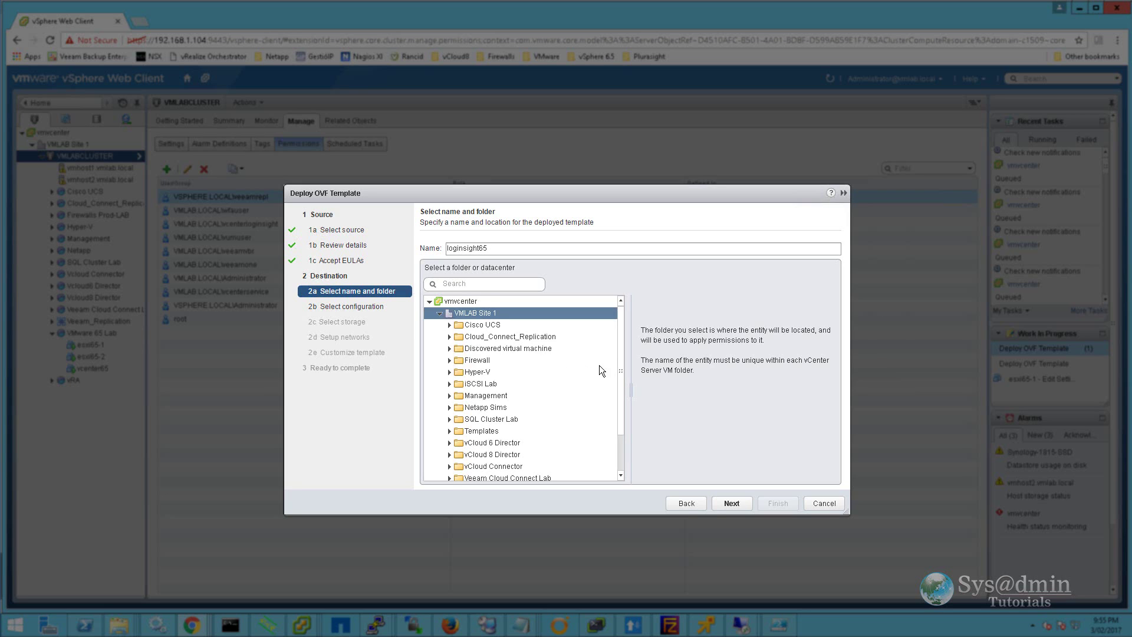
{"action": "left_click_drag", "start_coordinate": [621, 367], "coordinate": [624, 441]}
{"action": "left_click", "coordinate": [507, 456]}
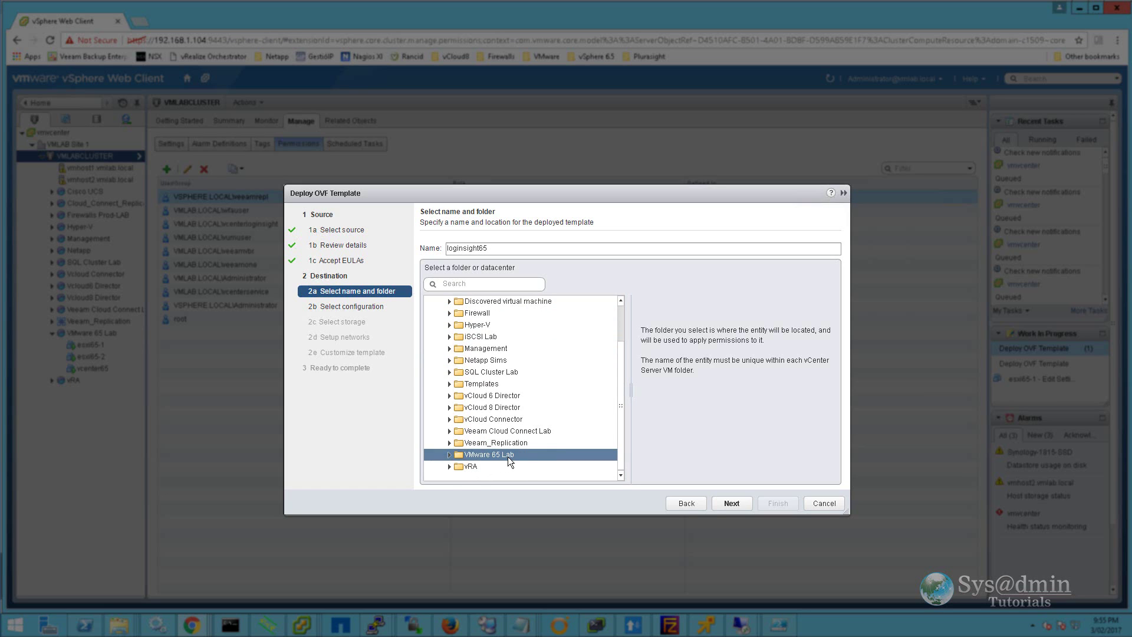
Step: Choose the Extra Small deployment configuration
{"action": "left_click", "coordinate": [732, 503]}
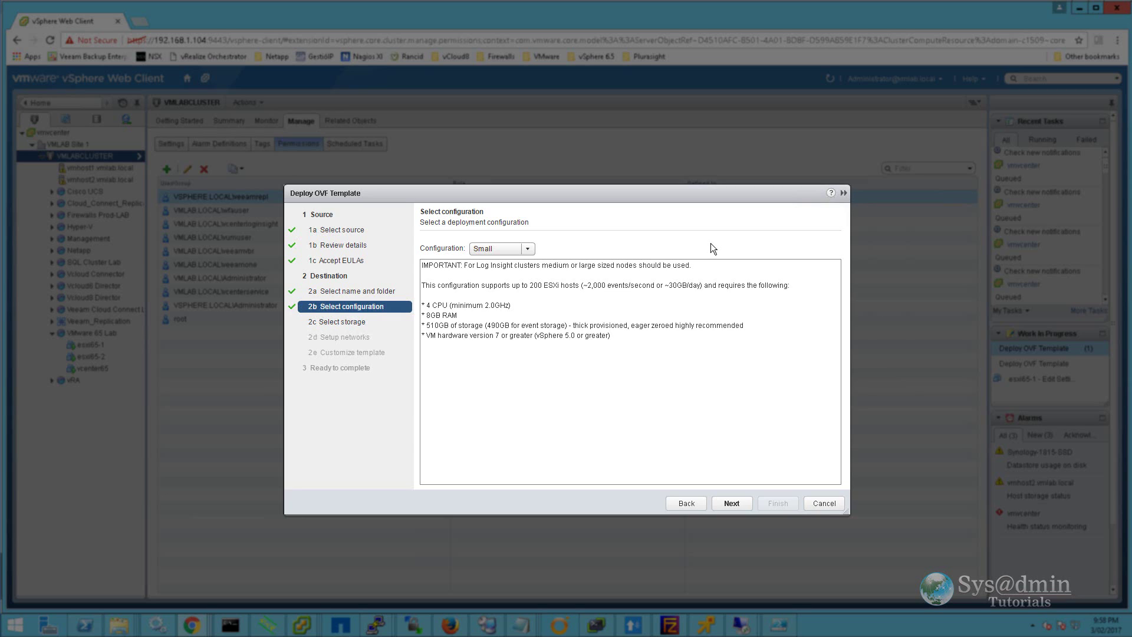
{"action": "left_click", "coordinate": [532, 249]}
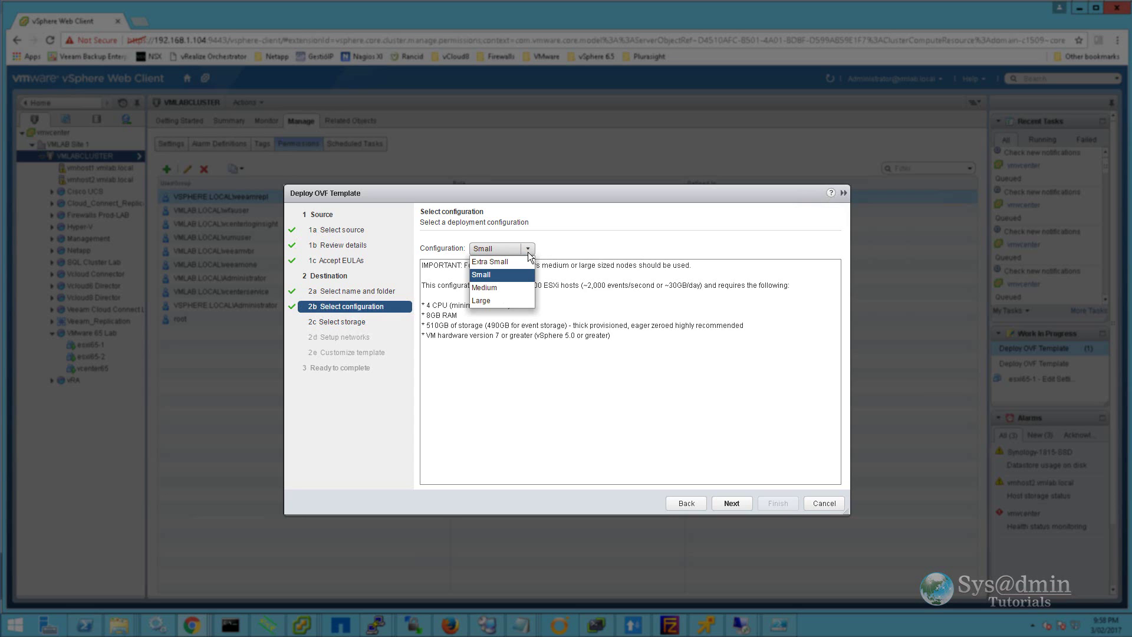
{"action": "left_click", "coordinate": [527, 262]}
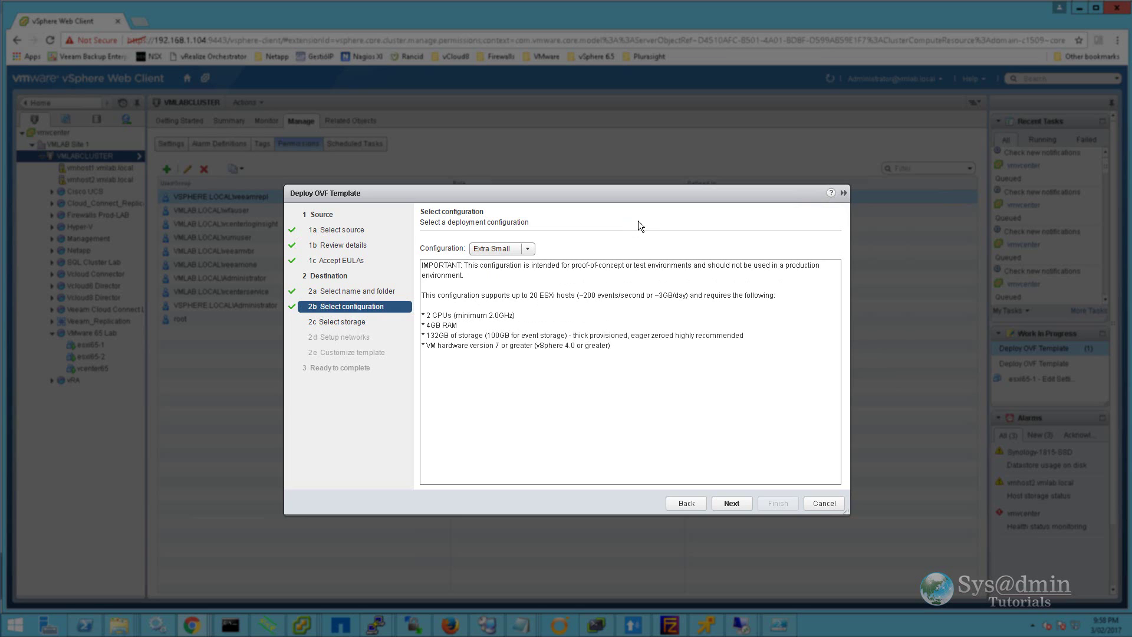
{"action": "left_click", "coordinate": [732, 503]}
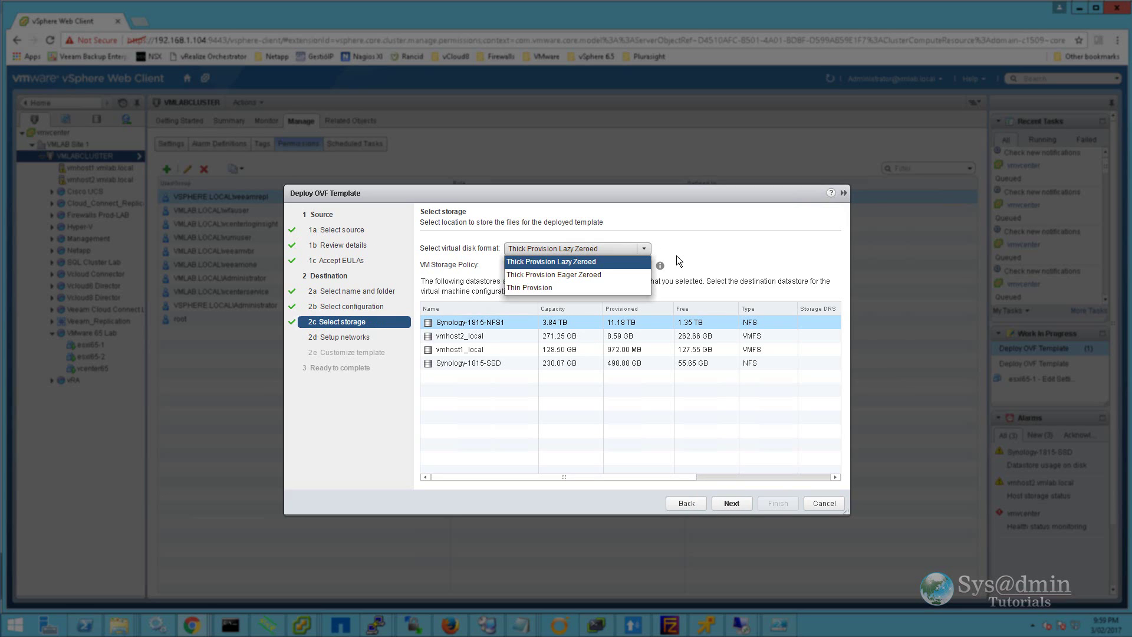
Step: Store the VM thin-provisioned on Synology-1815-NFS1 and connect its network to HomeLabInternal
{"action": "left_click", "coordinate": [530, 287]}
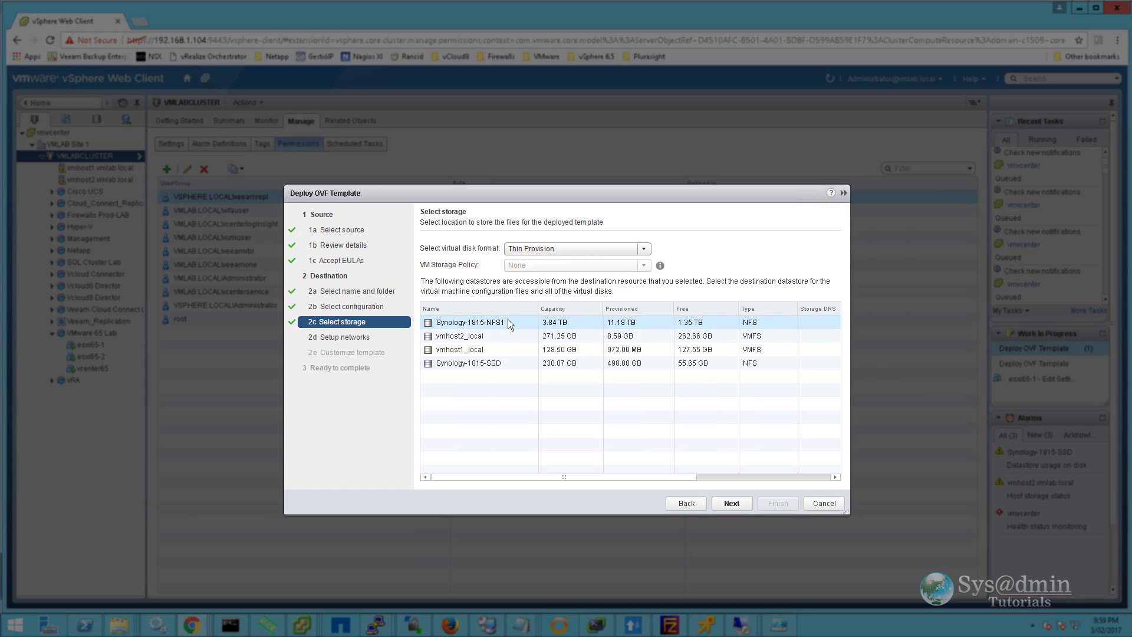
{"action": "left_click", "coordinate": [508, 321]}
{"action": "left_click", "coordinate": [742, 505]}
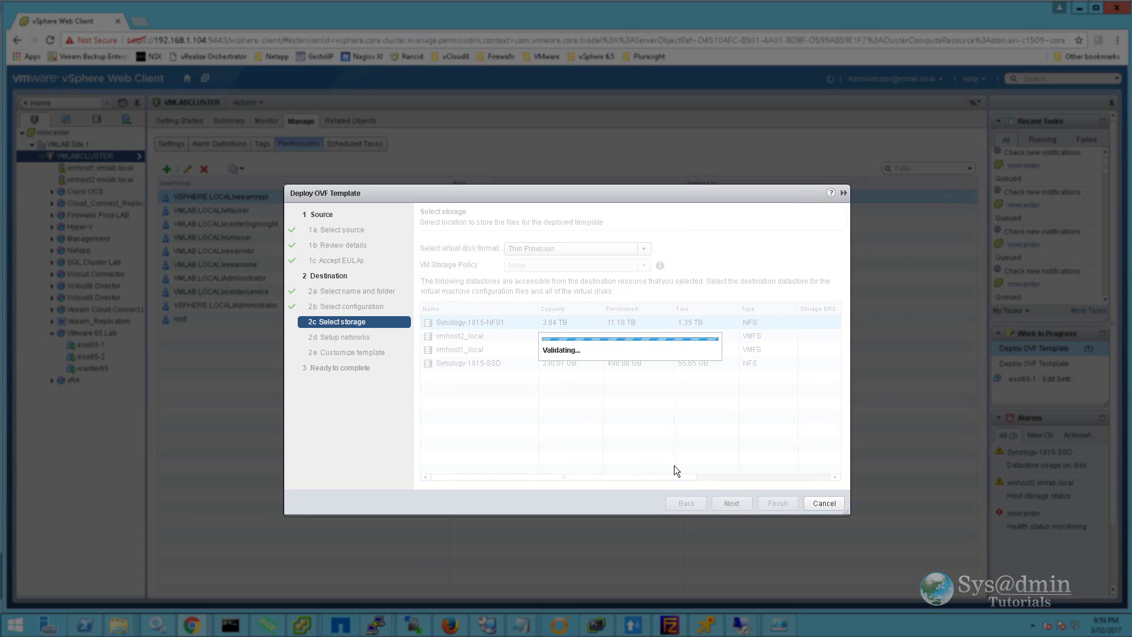
{"action": "left_click", "coordinate": [777, 262]}
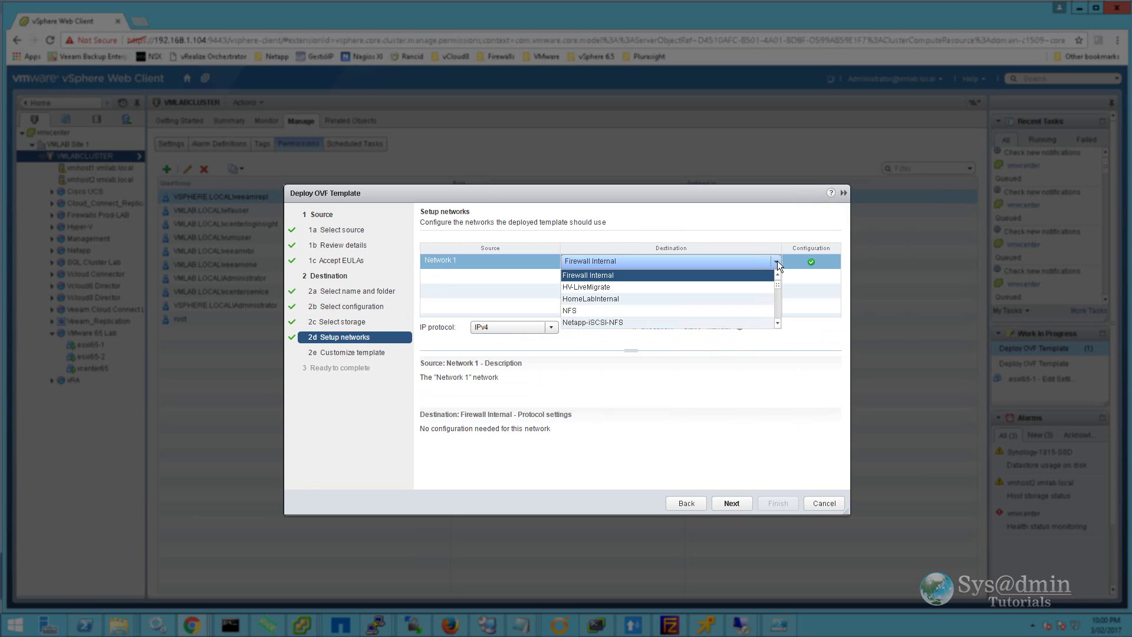
{"action": "left_click", "coordinate": [593, 299]}
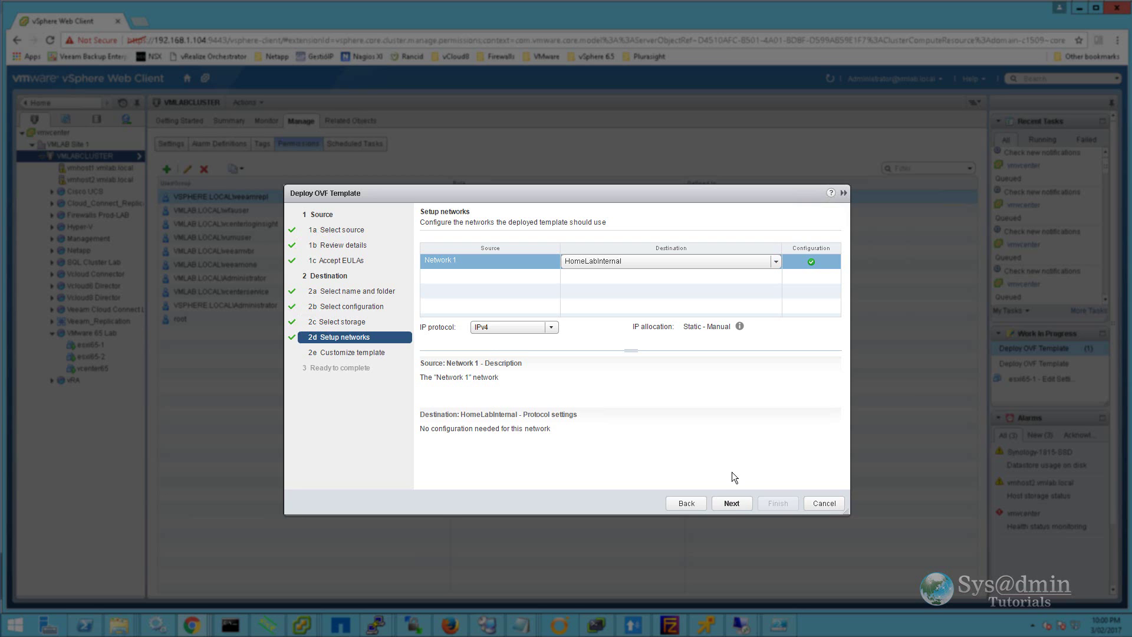
Step: Set IP 192.168.1.200, netmask 255.255.255.0, gateway 192.168.1.1 and DNS 192.168.1.101
{"action": "left_click", "coordinate": [732, 503]}
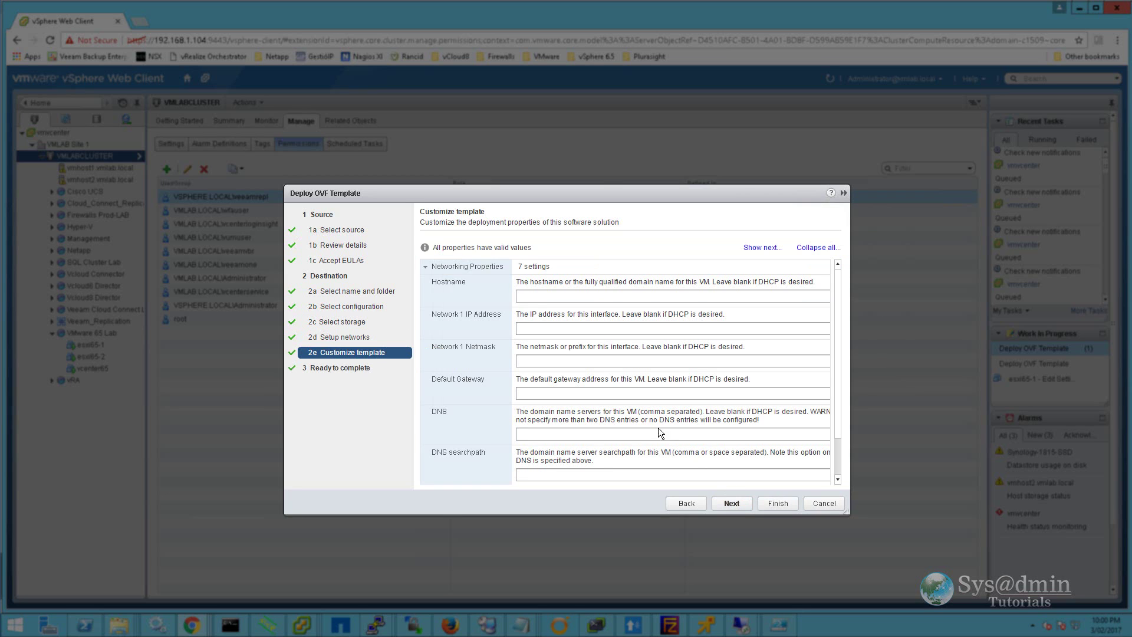
{"action": "left_click", "coordinate": [528, 293]}
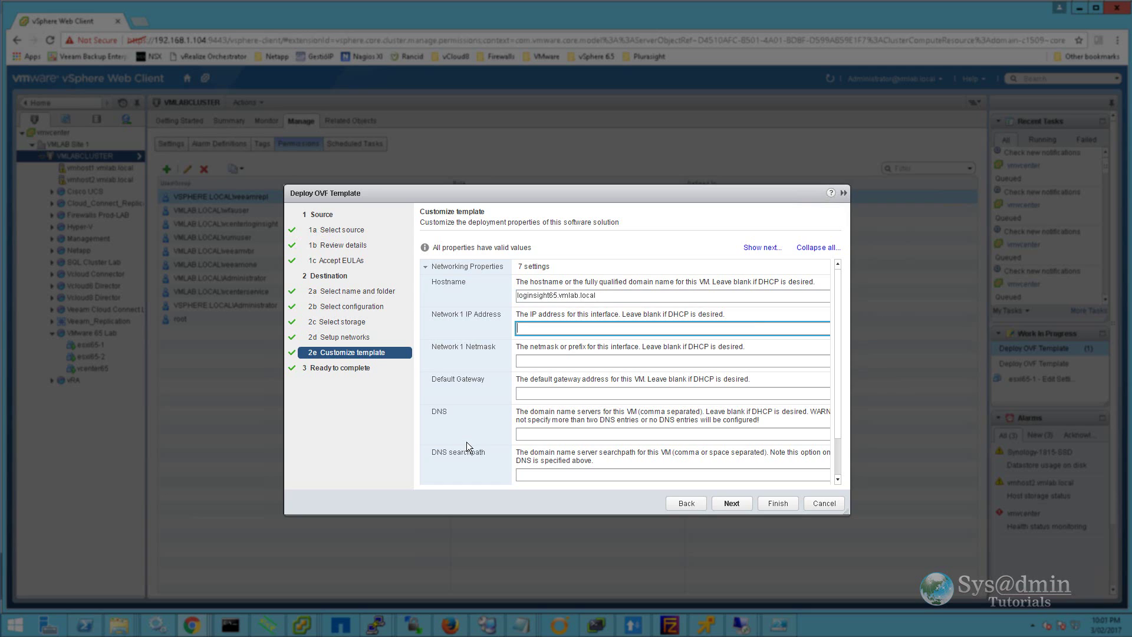
{"action": "type", "text": "192.168.1.200"}
{"action": "key", "text": "Tab"}
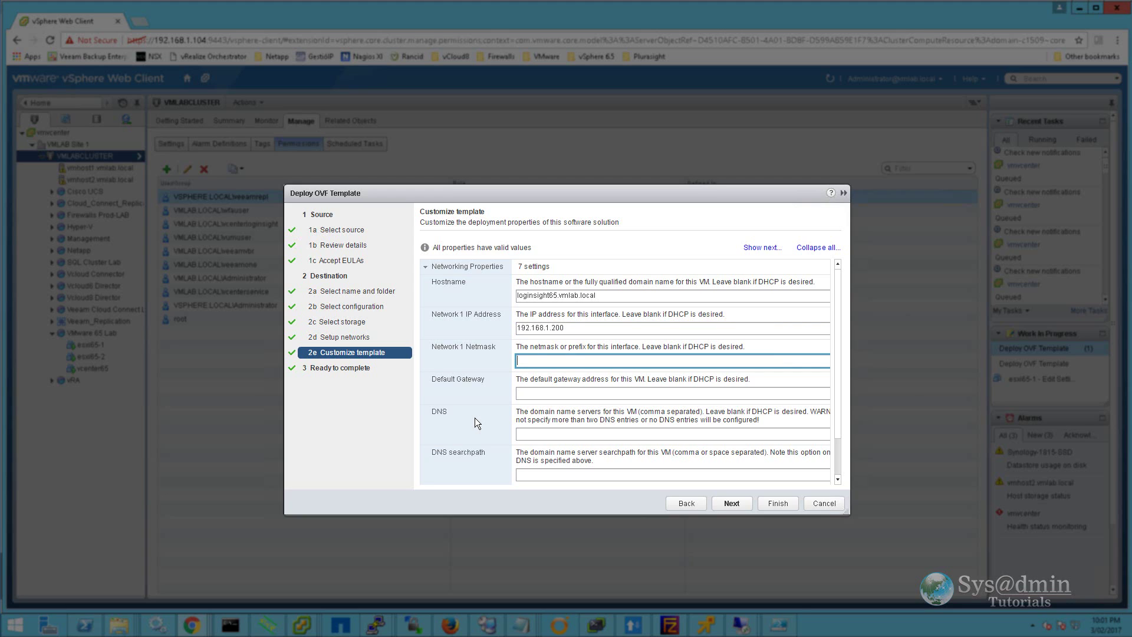
{"action": "type", "text": "255.255.255.0"}
{"action": "key", "text": "Tab"}
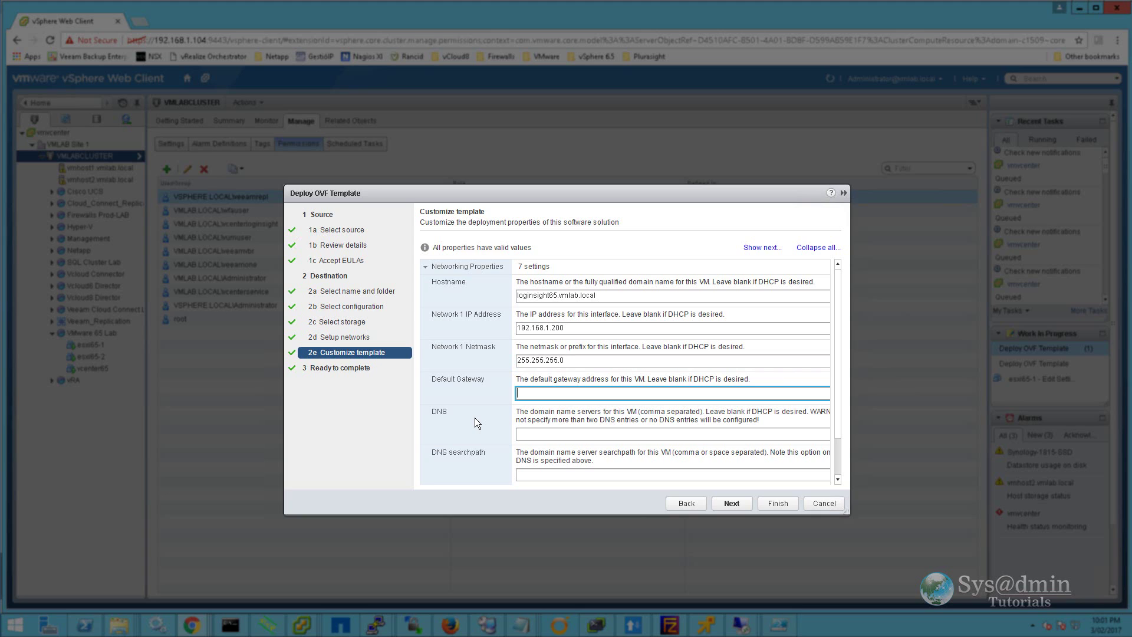
{"action": "type", "text": "192.168.1.1"}
{"action": "key", "text": "Tab"}
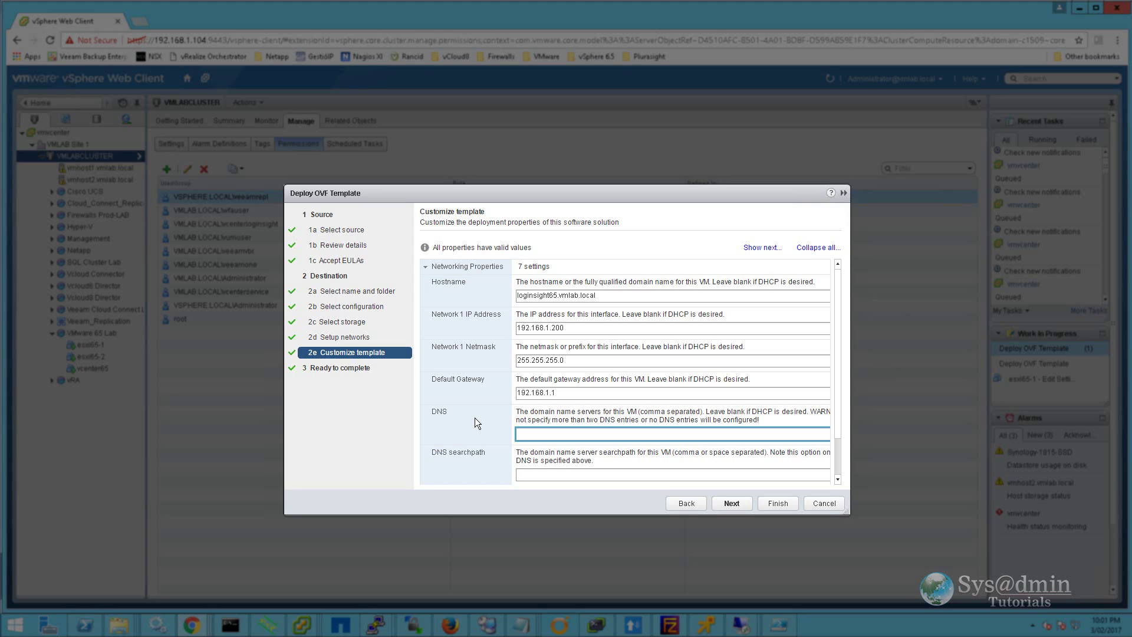
{"action": "type", "text": "192.168.1.101"}
Step: Set DNS search path and domain to vmlab.local, then begin entering the root password
{"action": "key", "text": "Tab"}
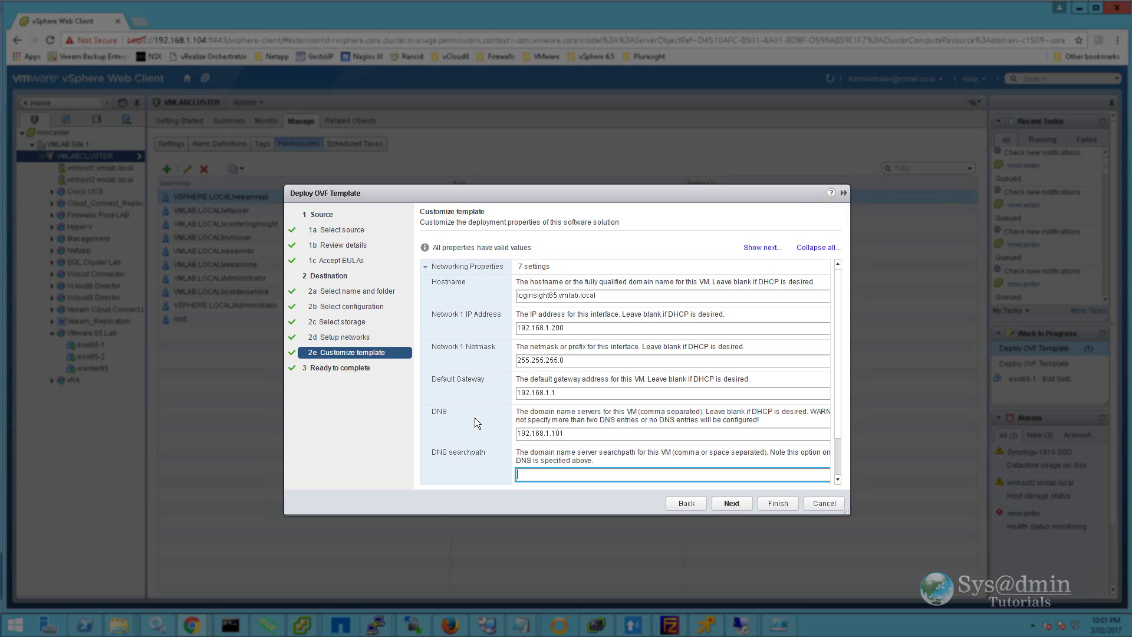
{"action": "type", "text": "vmlab.local"}
{"action": "key", "text": "Tab"}
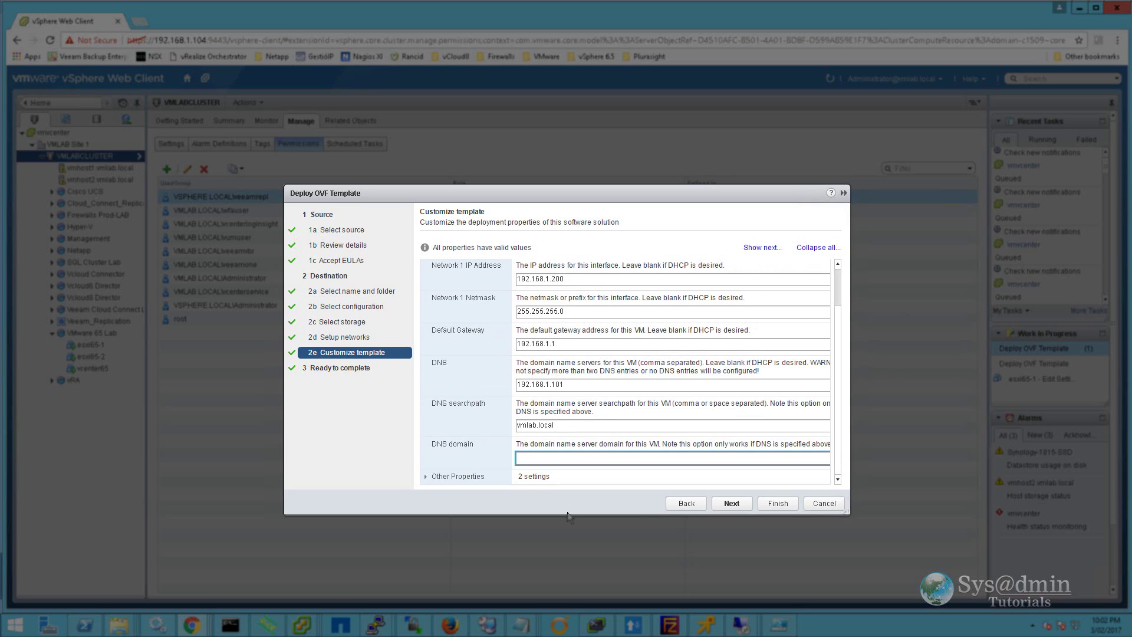
{"action": "type", "text": "vmlab.local"}
{"action": "left_click", "coordinate": [426, 479]}
{"action": "left_click_drag", "start_coordinate": [836, 377], "coordinate": [838, 444]}
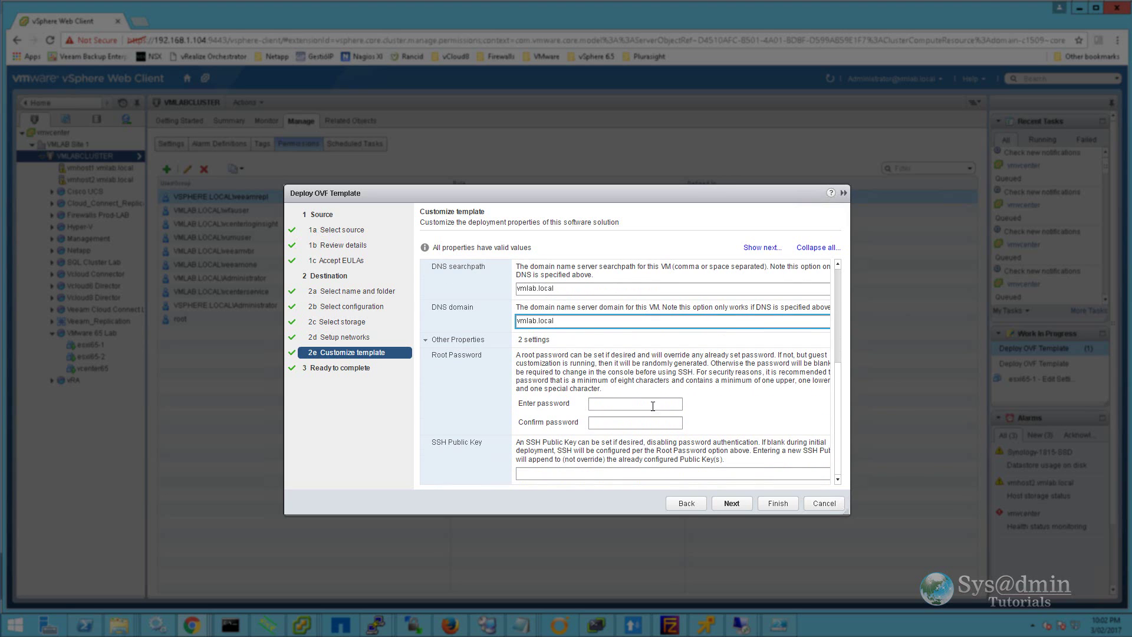
{"action": "left_click", "coordinate": [620, 405]}
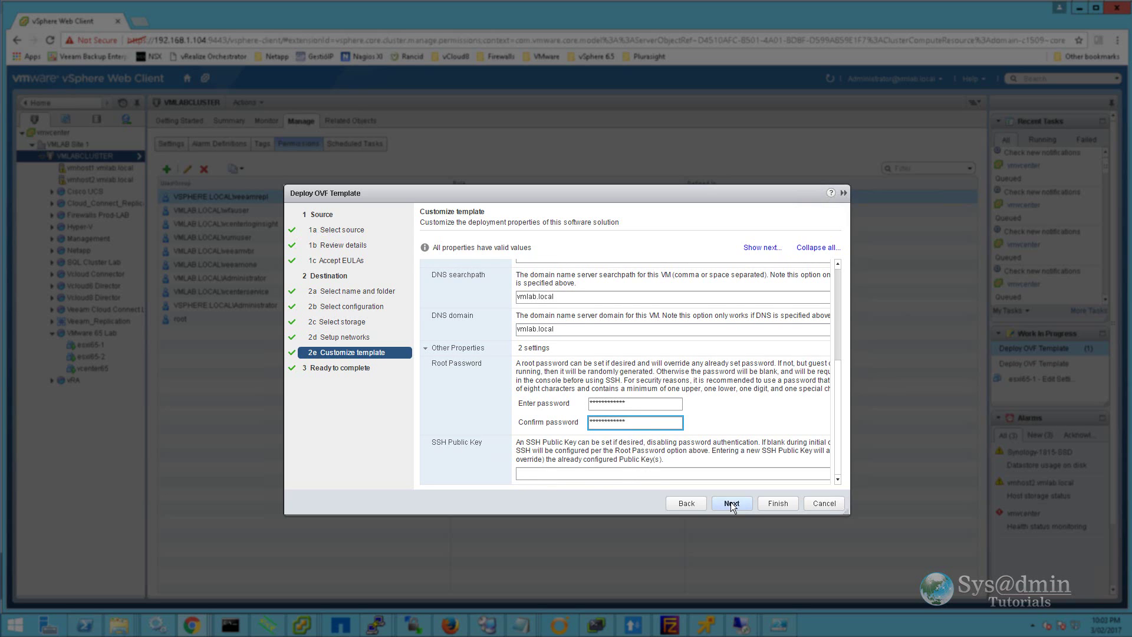
Step: Review the loginsight65 deployment summary and finish the wizard
{"action": "left_click", "coordinate": [731, 503]}
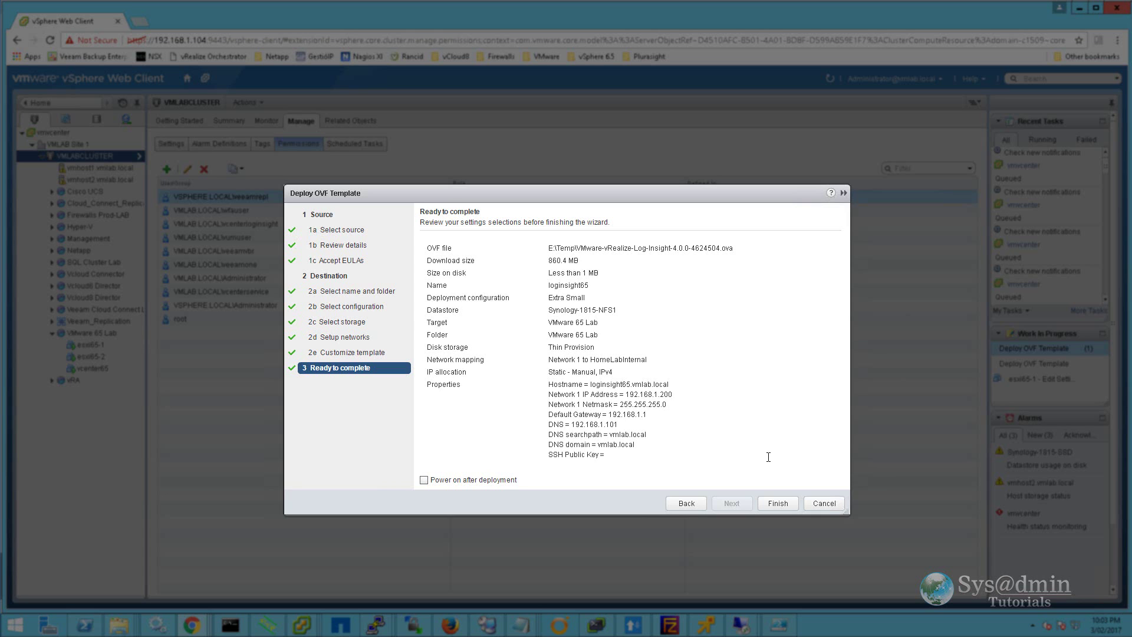
{"action": "left_click", "coordinate": [779, 503]}
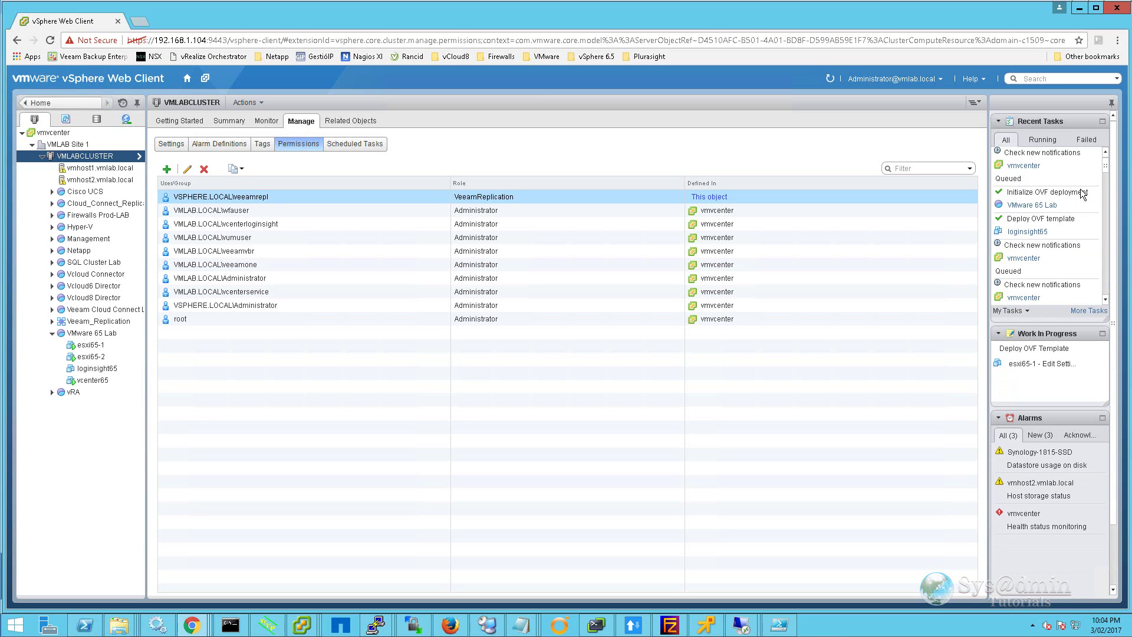
Step: Select loginsight65, open its remote console from the Summary tab, and power it on
{"action": "left_click", "coordinate": [91, 368]}
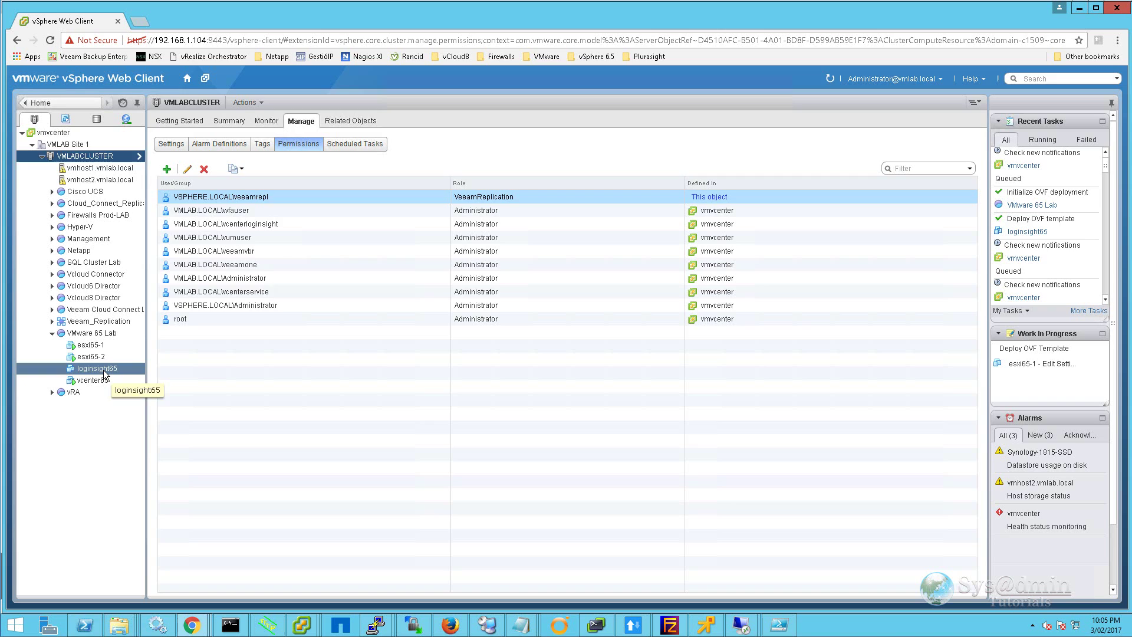
{"action": "left_click", "coordinate": [101, 369]}
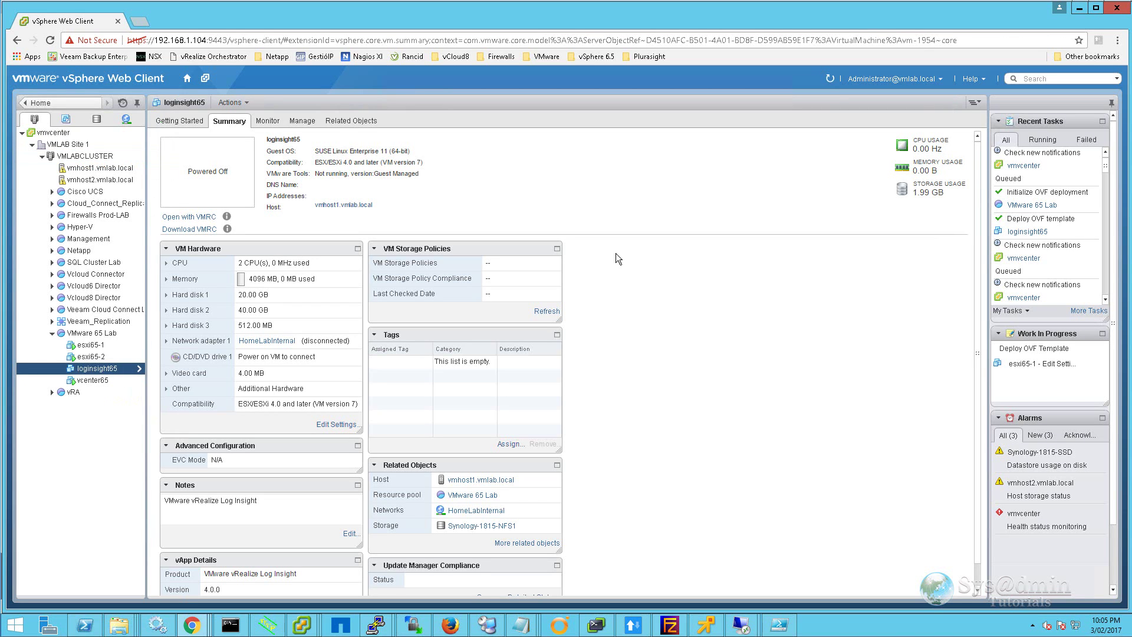
{"action": "left_click", "coordinate": [189, 217]}
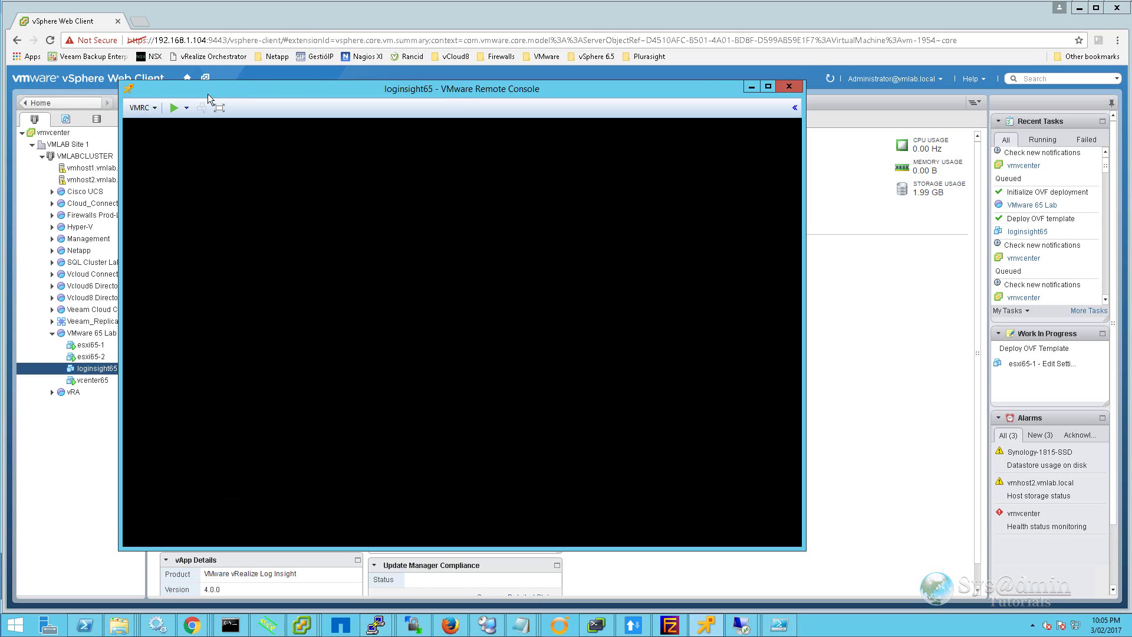
{"action": "left_click", "coordinate": [174, 108]}
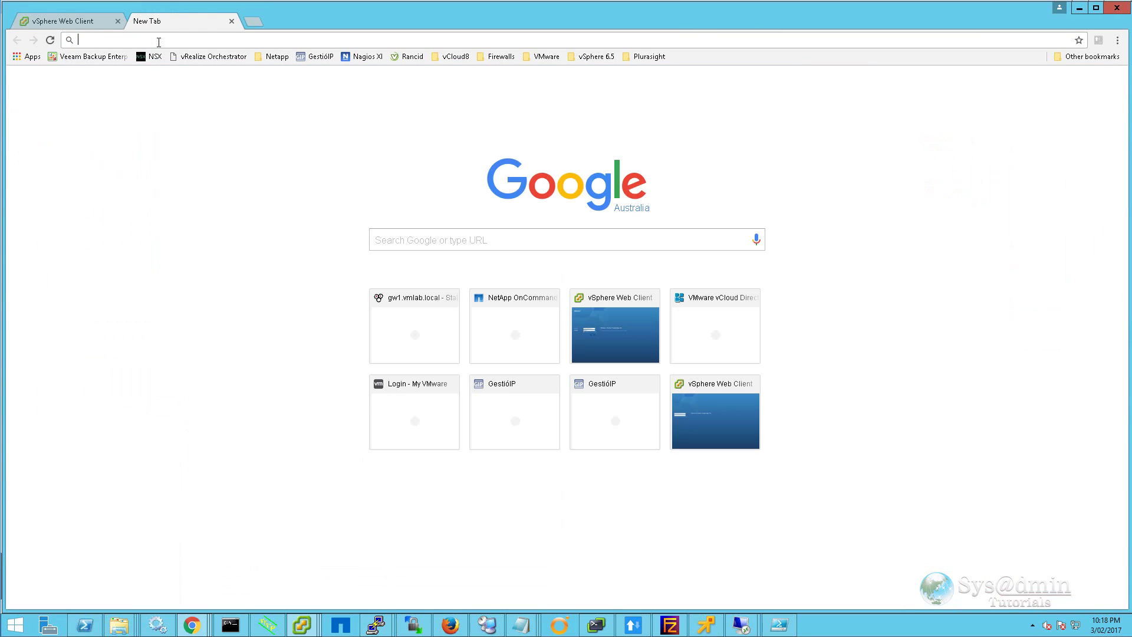
Step: Browse to 192.168.1.200, bypass the certificate warning, start a new deployment and enter the admin e-mail
{"action": "type", "text": "192.168.1.200"}
{"action": "key", "text": "Return"}
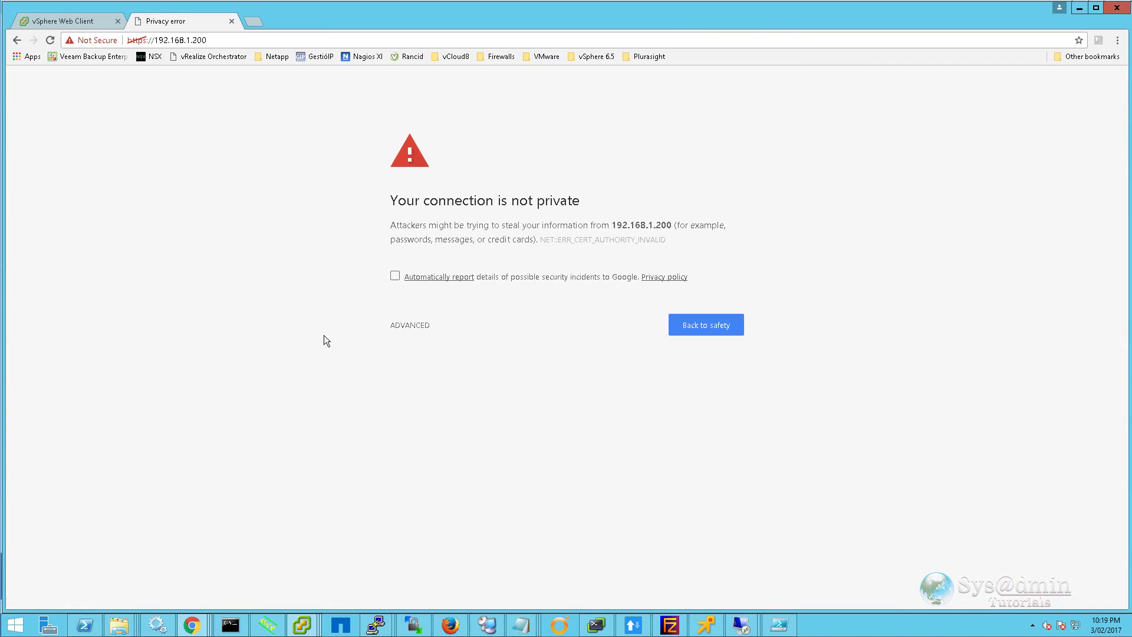
{"action": "left_click", "coordinate": [405, 327]}
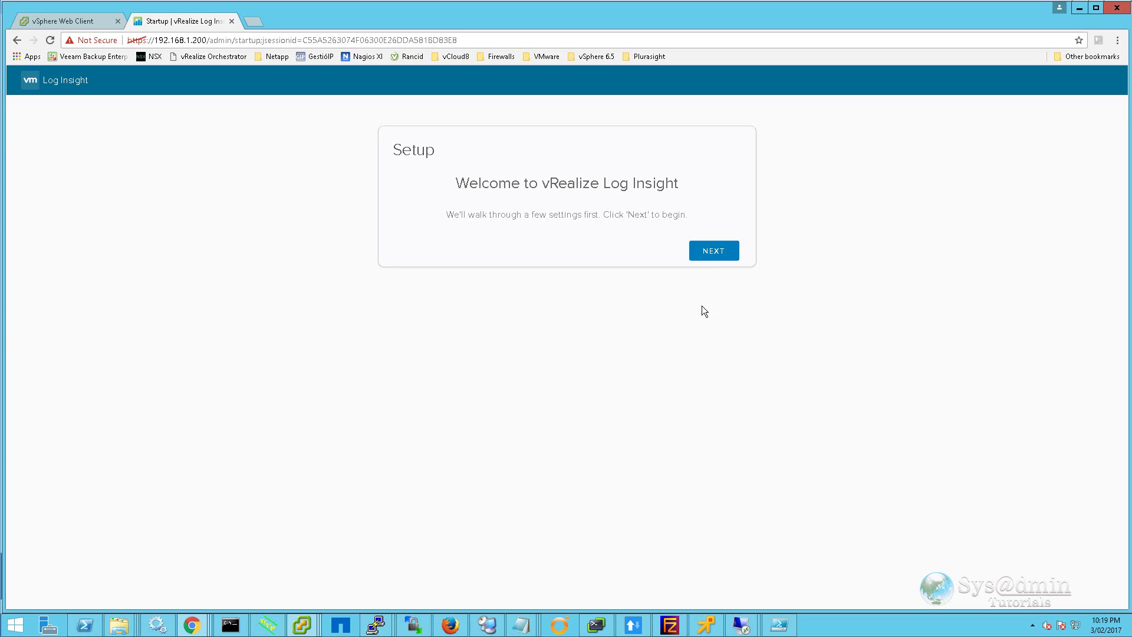
{"action": "left_click", "coordinate": [726, 260]}
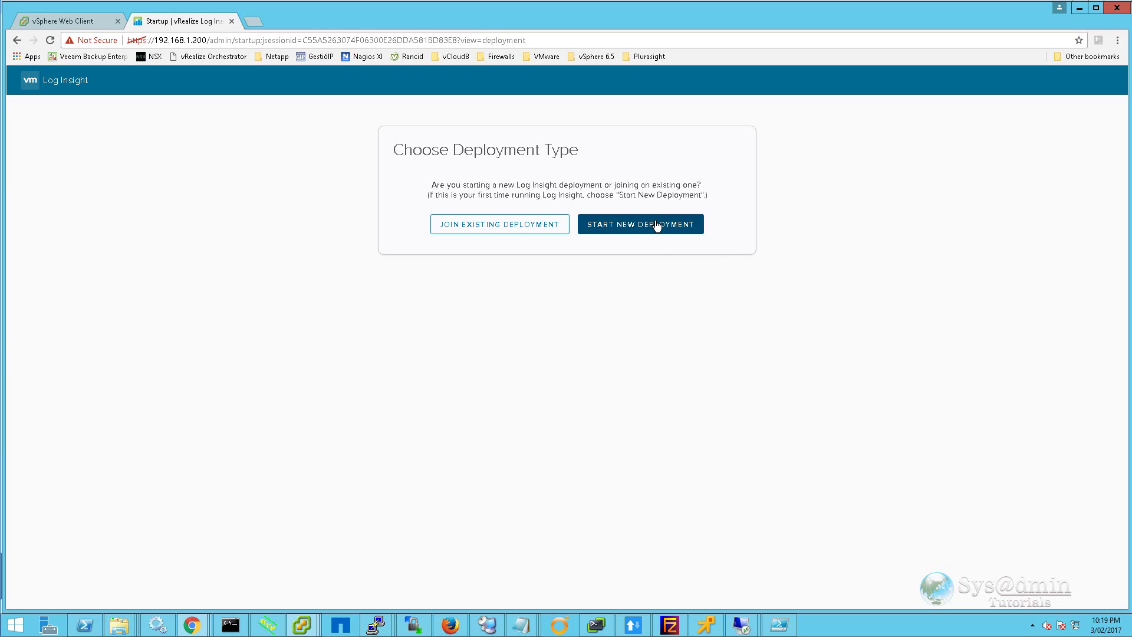
{"action": "left_click", "coordinate": [652, 223]}
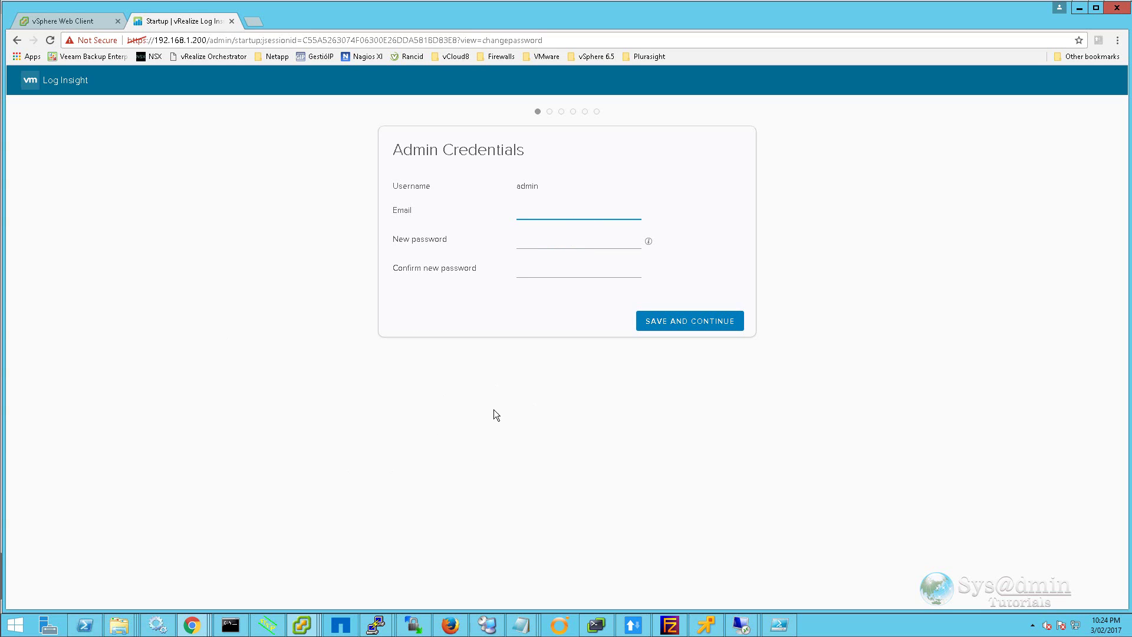
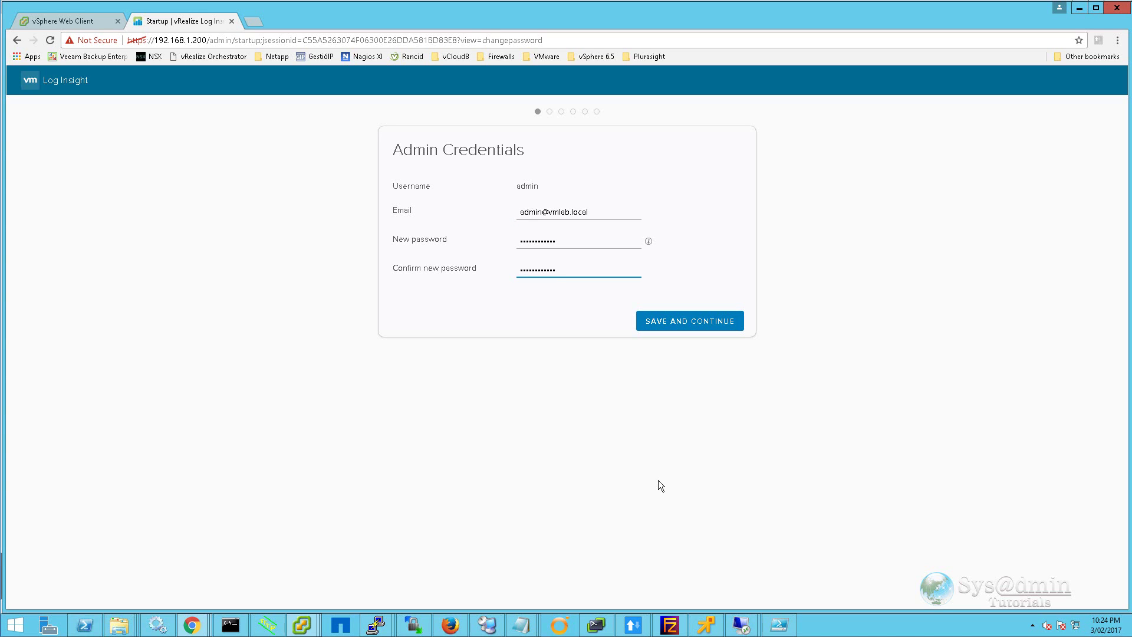
Step: Save the admin credentials and continue to the next setup step
{"action": "left_click", "coordinate": [691, 326]}
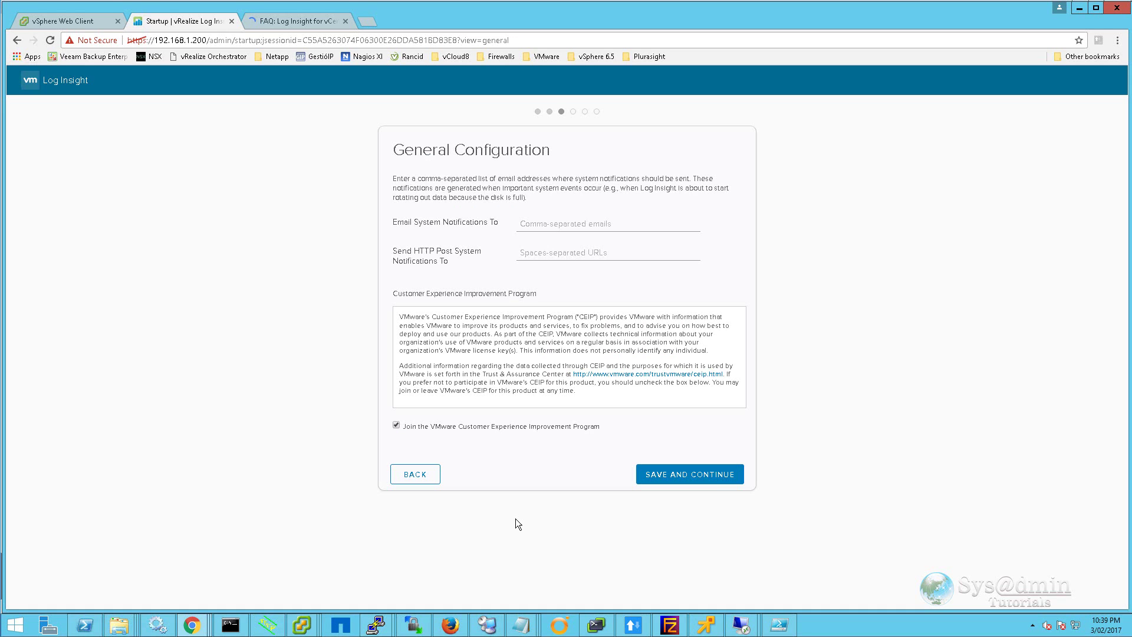
Step: Enter the admin e-mail for system notifications and save the general configuration
{"action": "key", "text": "Tab"}
{"action": "left_click", "coordinate": [708, 477]}
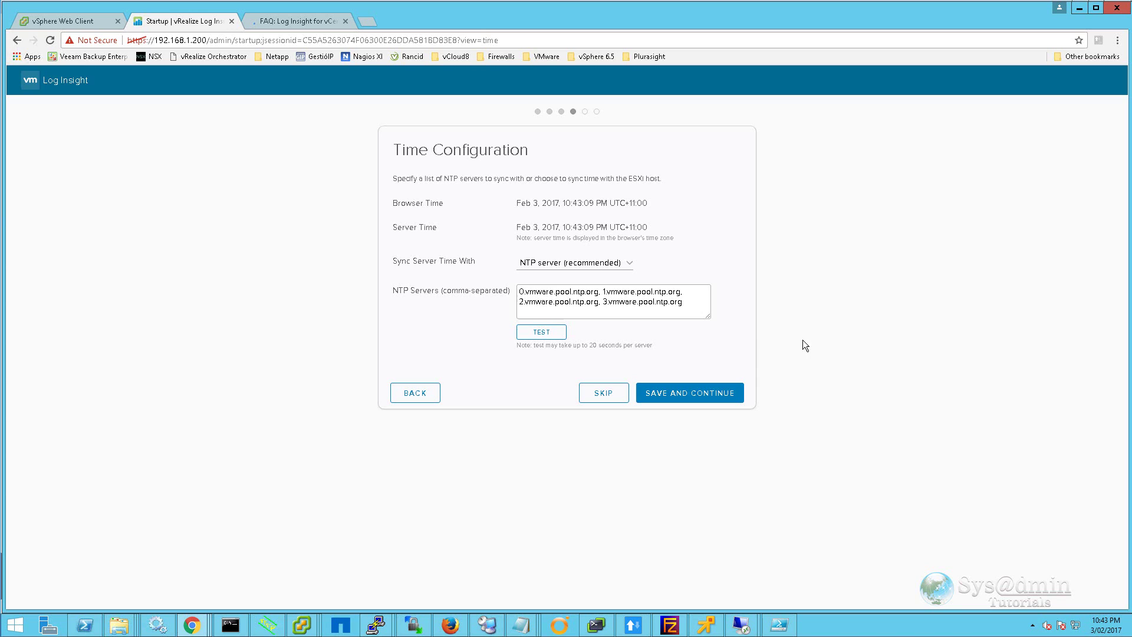
Step: Confirm all four NTP servers pass, then save SMTP settings with the appliance's own sender address
{"action": "left_click", "coordinate": [539, 332]}
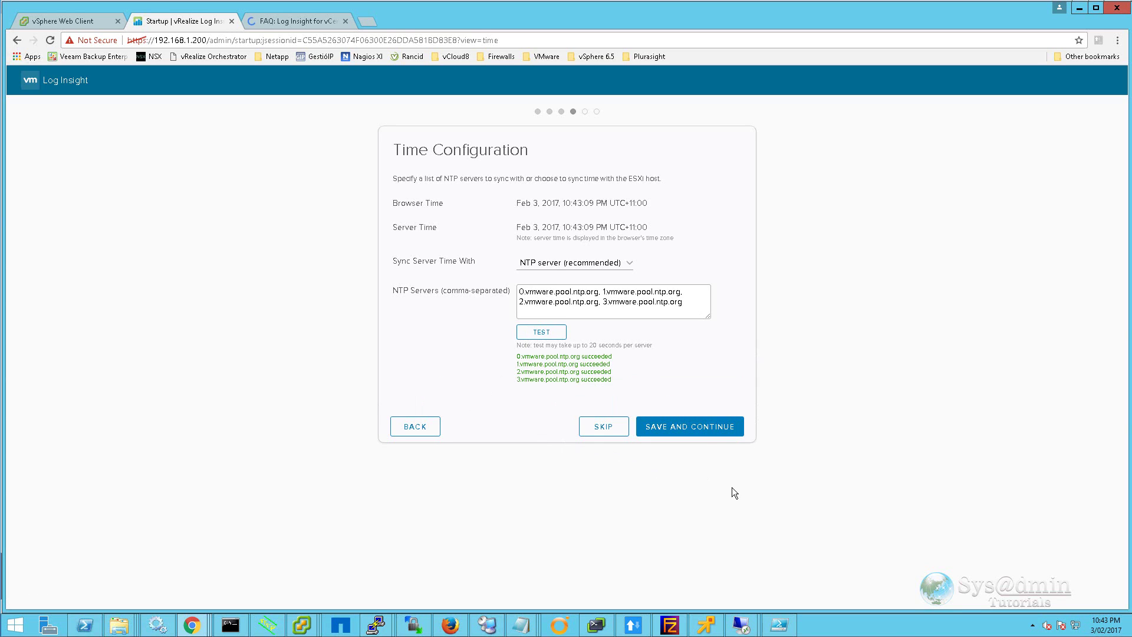
{"action": "left_click", "coordinate": [720, 427]}
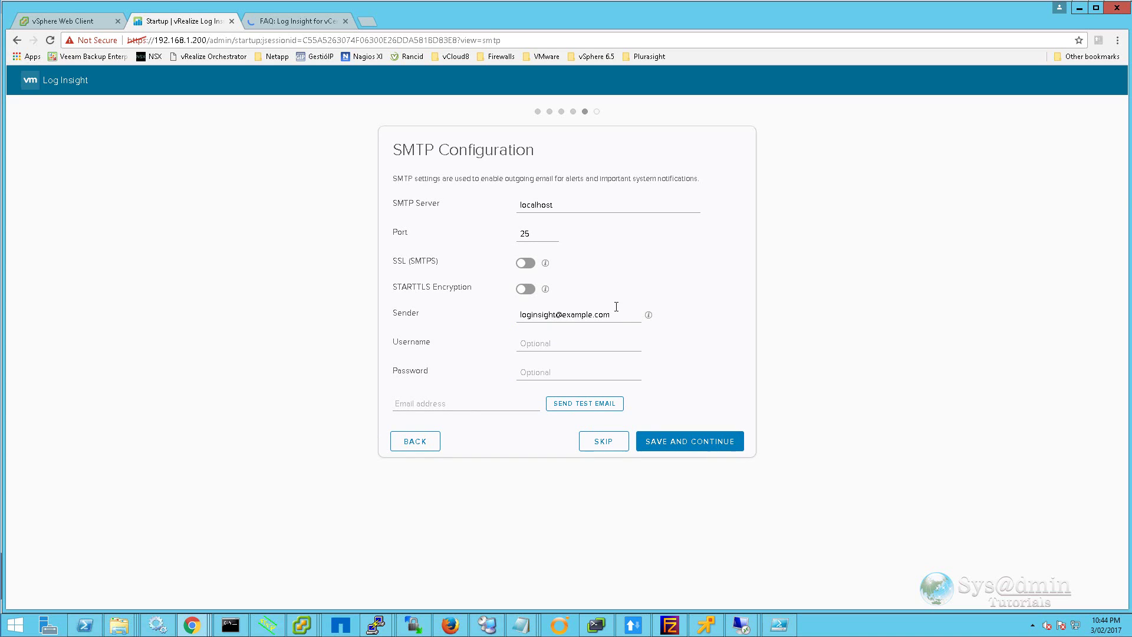
{"action": "left_click_drag", "start_coordinate": [619, 314], "coordinate": [496, 313]}
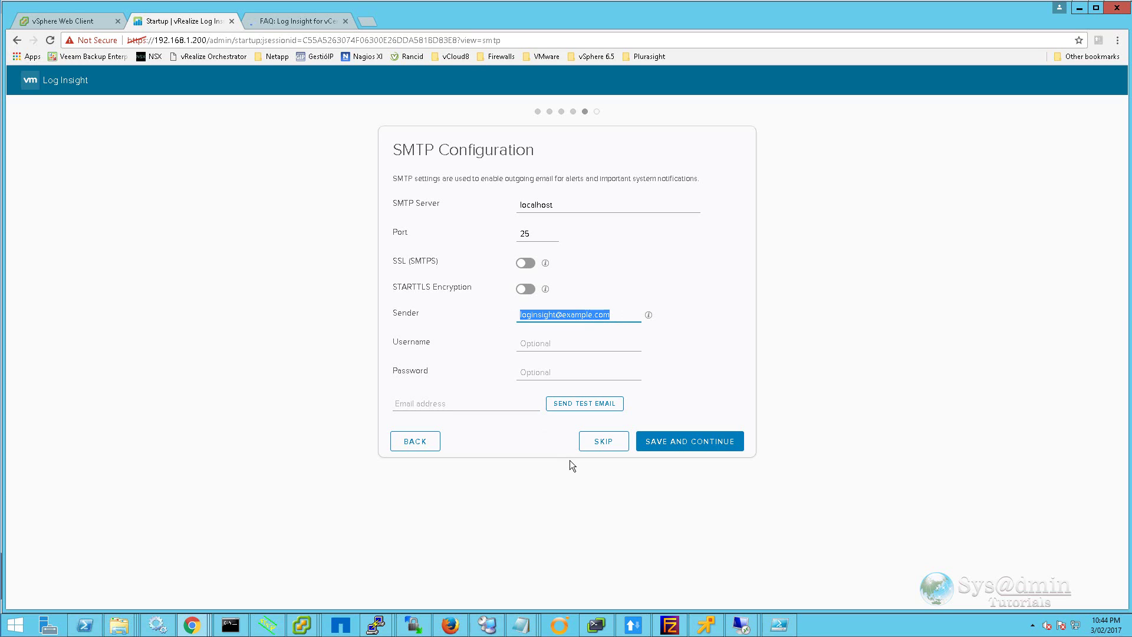
{"action": "key", "text": "ctrl+v"}
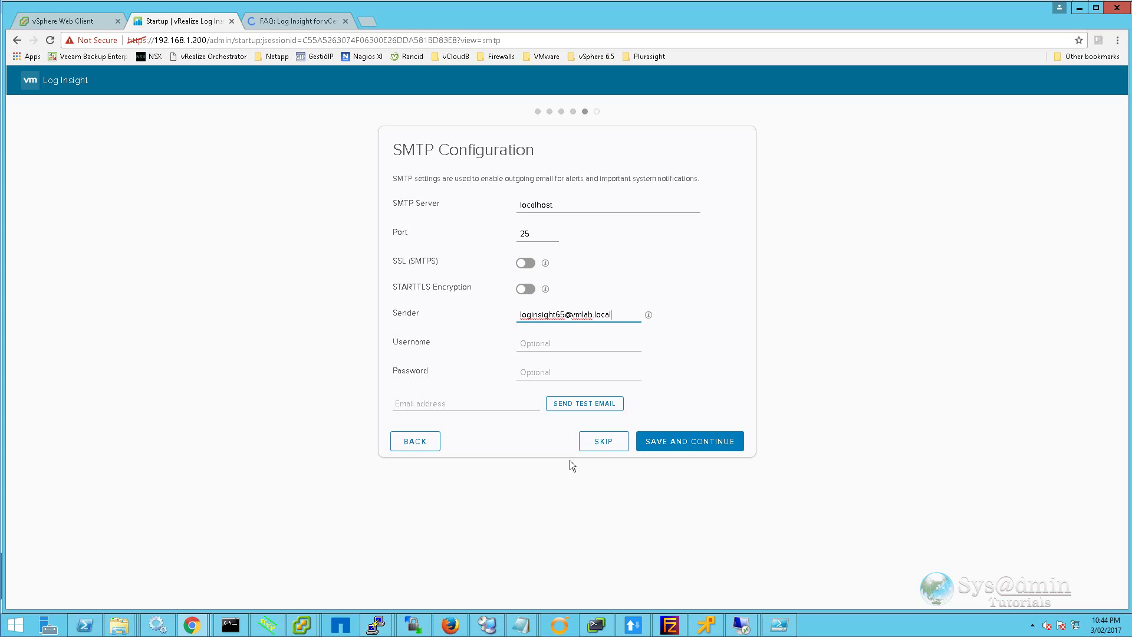
{"action": "left_click", "coordinate": [438, 406]}
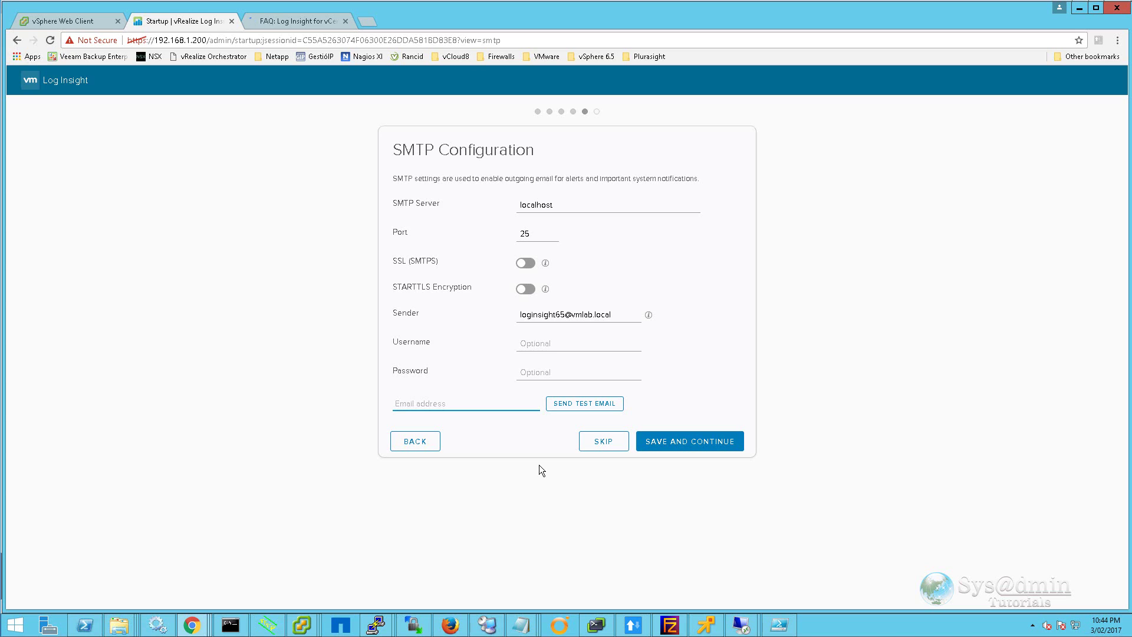
{"action": "left_click", "coordinate": [702, 439]}
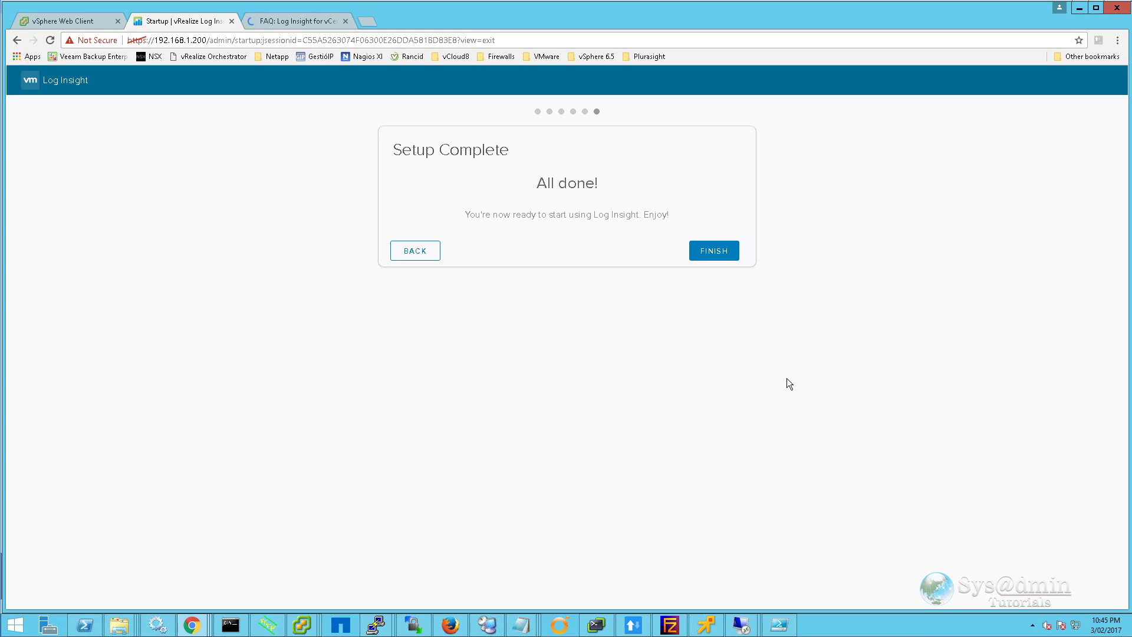
Step: Finish the setup wizard to land on the Ready to Ingest Data home page
{"action": "left_click", "coordinate": [714, 251]}
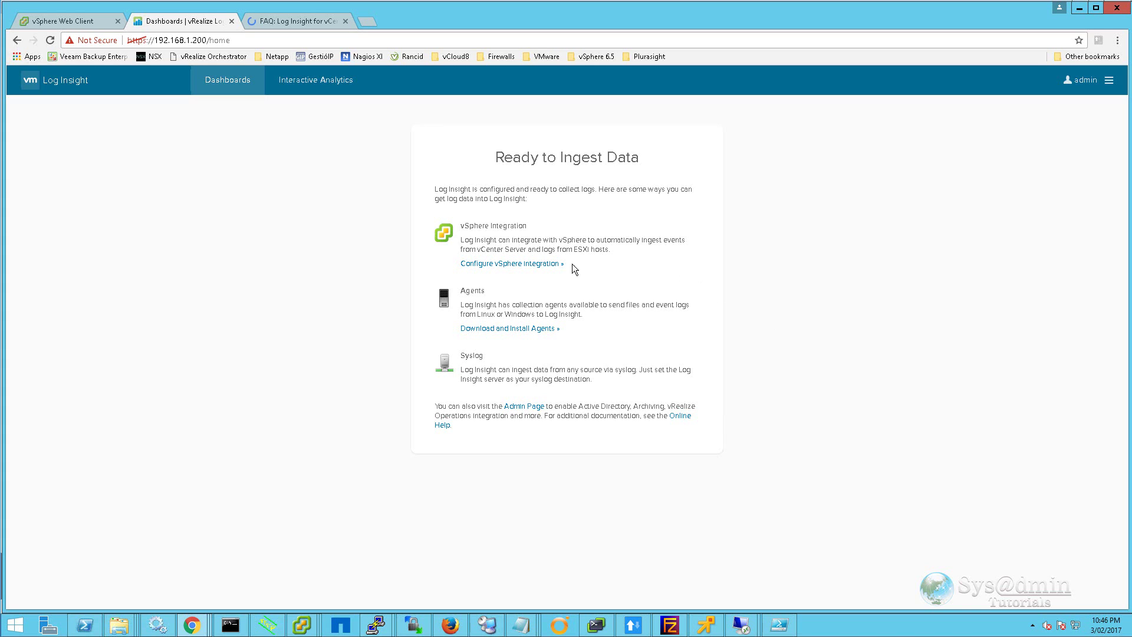
Step: Add vCenter vcenter65.vmlab.local with event collection and ESXi log forwarding both enabled
{"action": "left_click", "coordinate": [533, 263]}
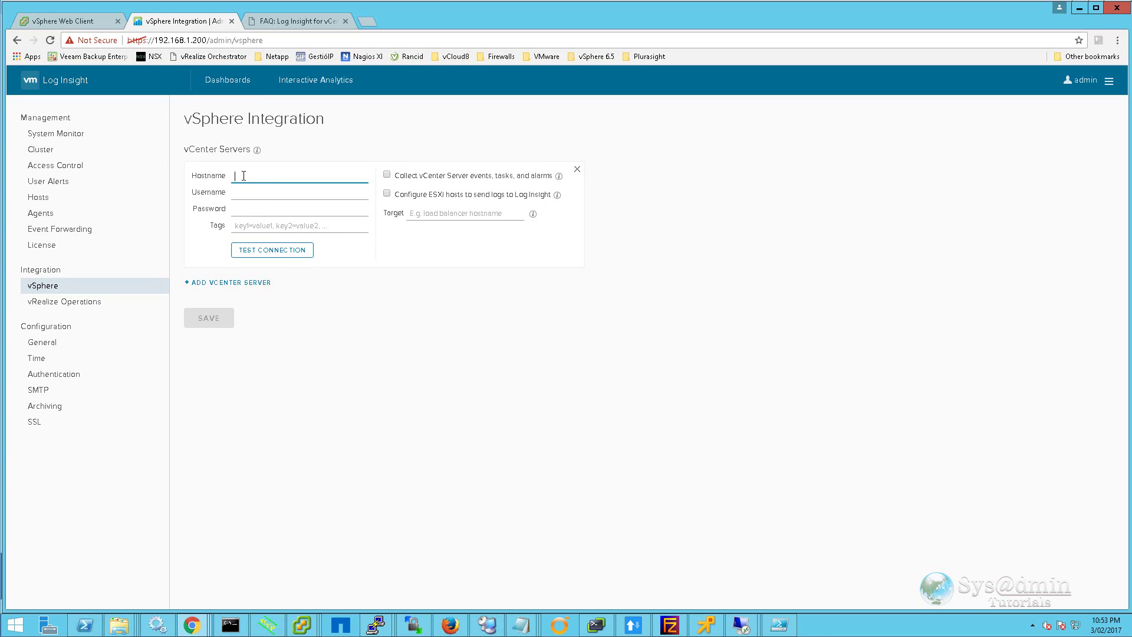
{"action": "type", "text": "vcenter65.vmlab.local"}
{"action": "left_click", "coordinate": [387, 175]}
{"action": "left_click", "coordinate": [387, 193]}
{"action": "left_click", "coordinate": [300, 192]}
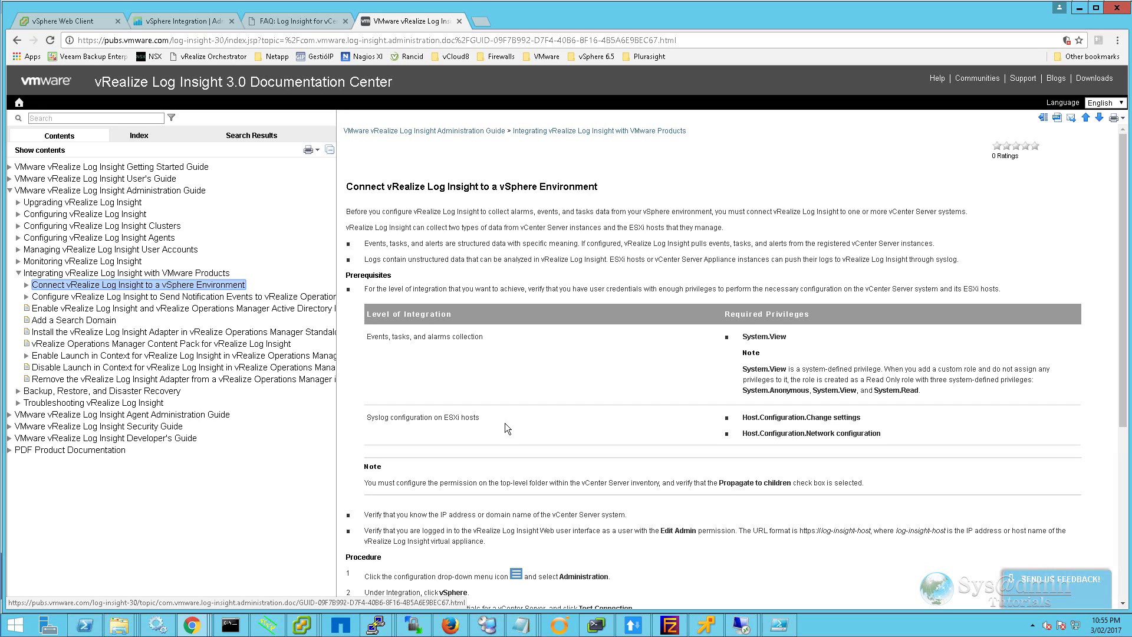
Step: Switch back from the documentation to the vSphere Integration browser tab
{"action": "left_click", "coordinate": [198, 23]}
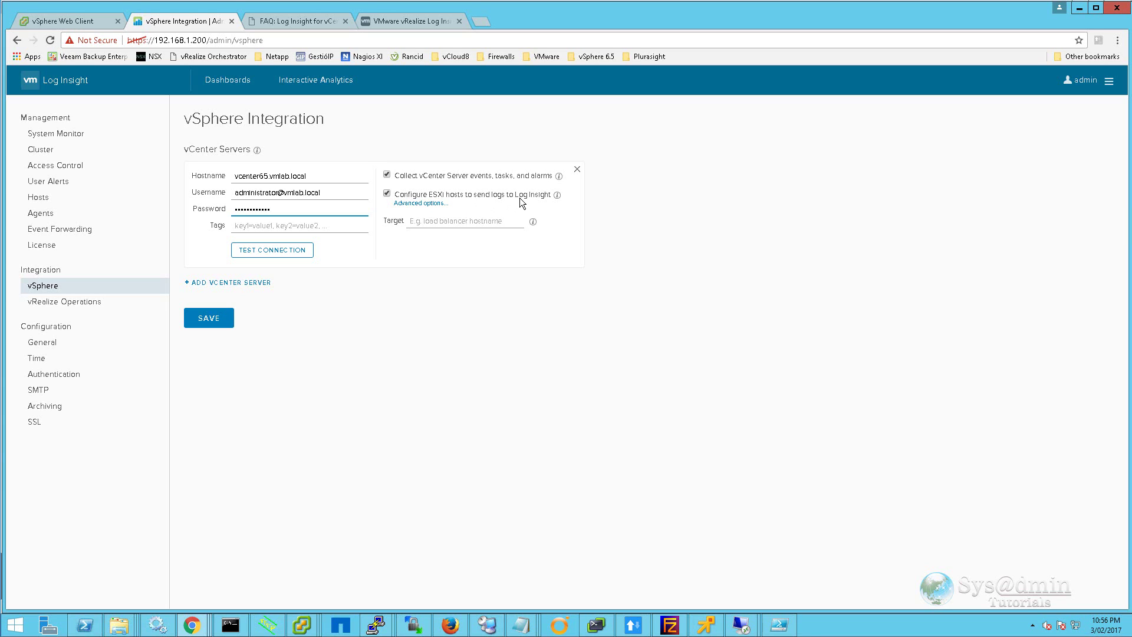
Step: Finish the vCenter password and set the advanced option to configure all ESXi hosts
{"action": "left_click", "coordinate": [510, 415]}
{"action": "left_click", "coordinate": [430, 204]}
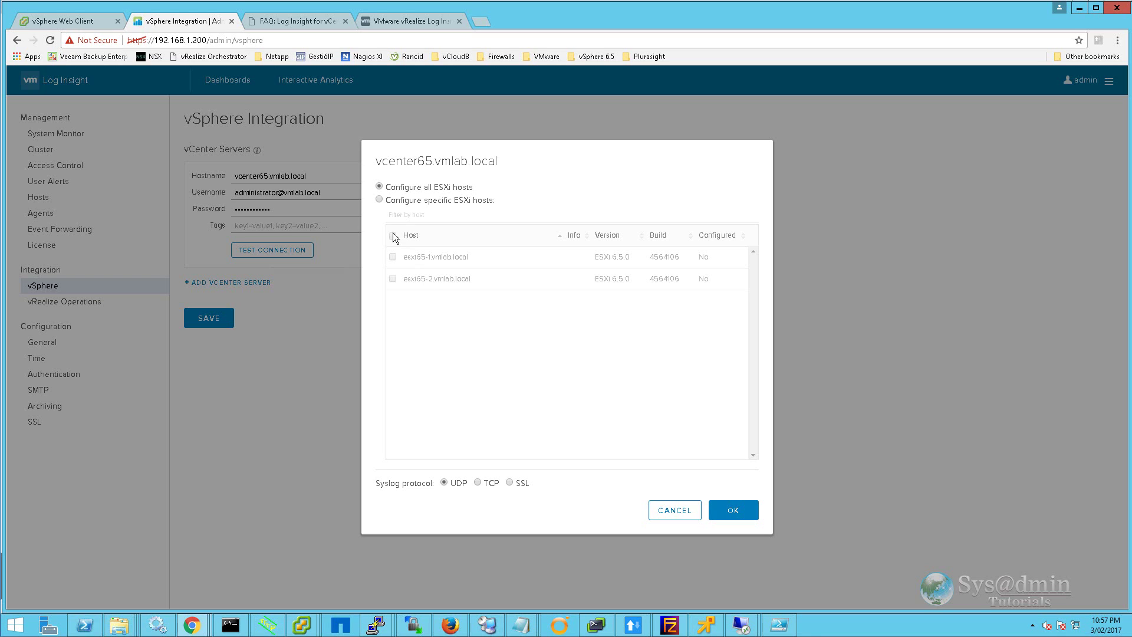
{"action": "left_click", "coordinate": [377, 200]}
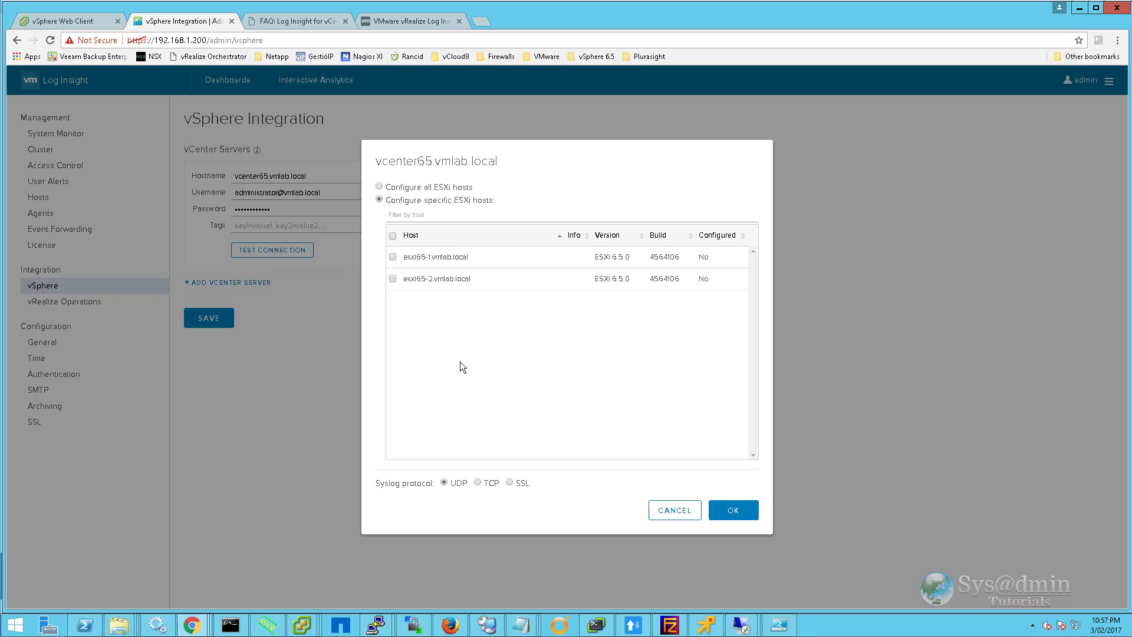
{"action": "left_click", "coordinate": [379, 187]}
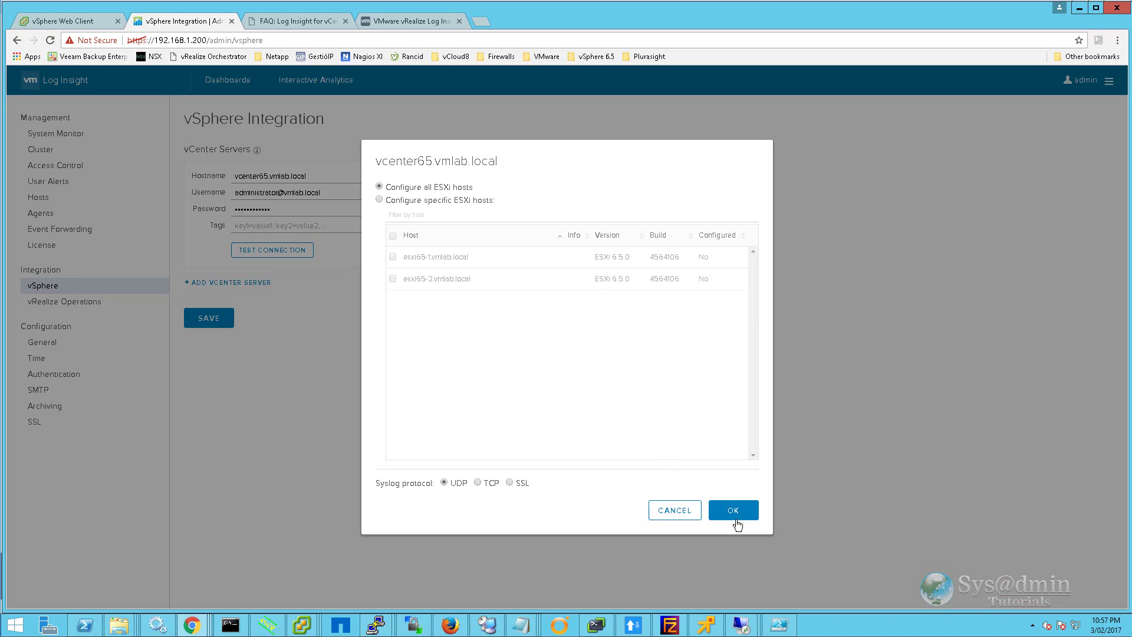
{"action": "left_click", "coordinate": [734, 510]}
Step: Test the vCenter connection, save the integration, and dismiss the completion message
{"action": "left_click", "coordinate": [282, 250]}
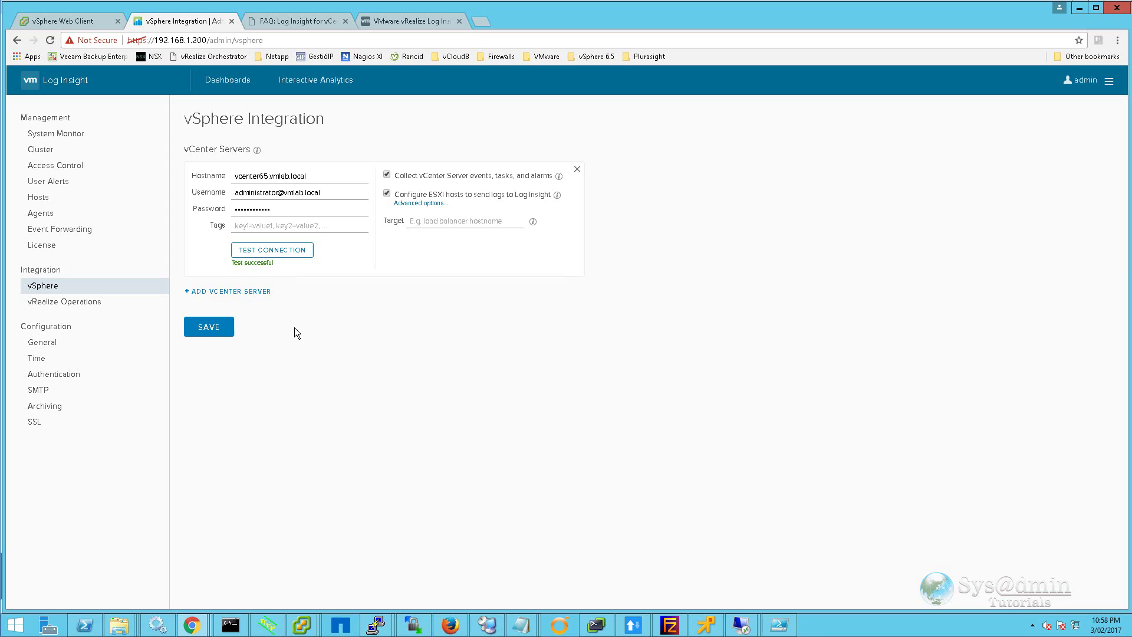
{"action": "left_click", "coordinate": [207, 329]}
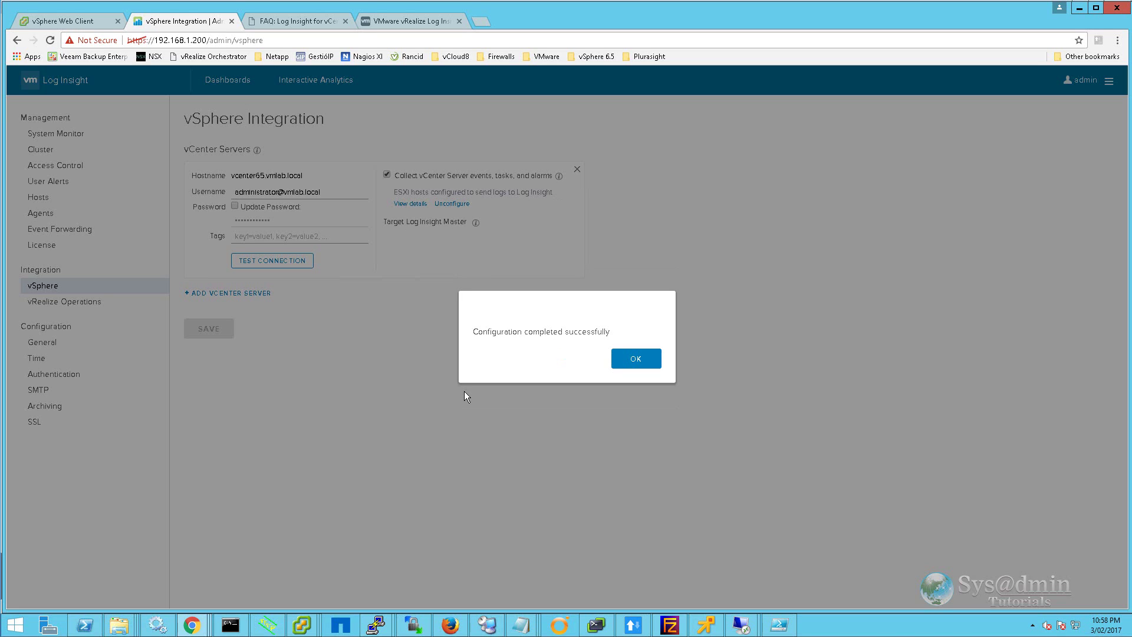
{"action": "left_click", "coordinate": [643, 367]}
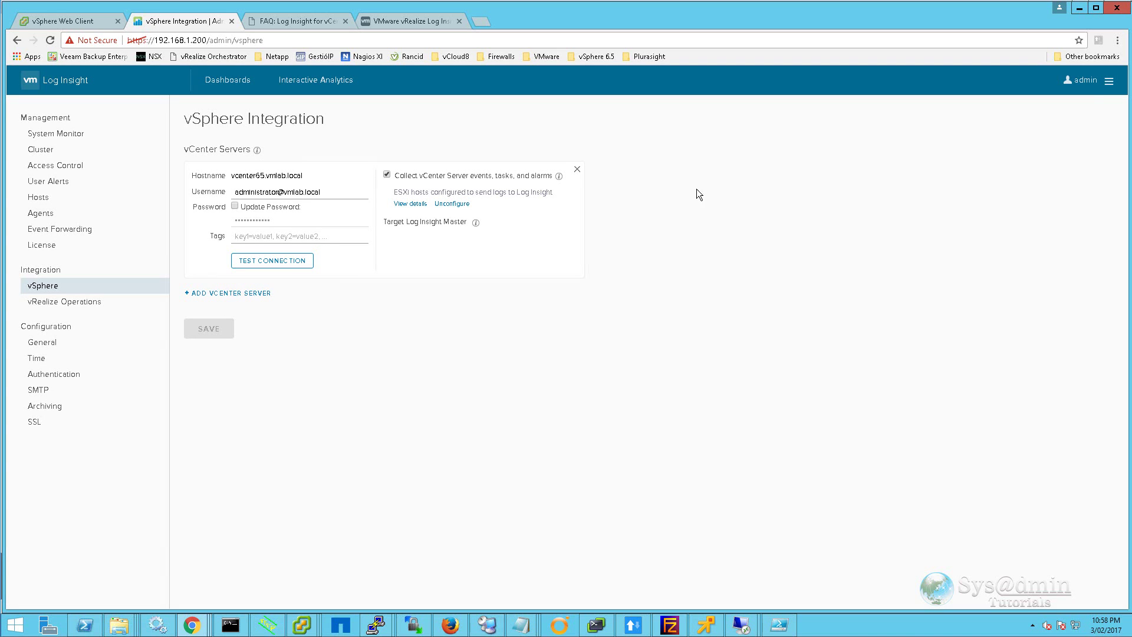
Step: Open the General - Problems page of the VMware - vSphere content pack dashboard
{"action": "left_click", "coordinate": [220, 83]}
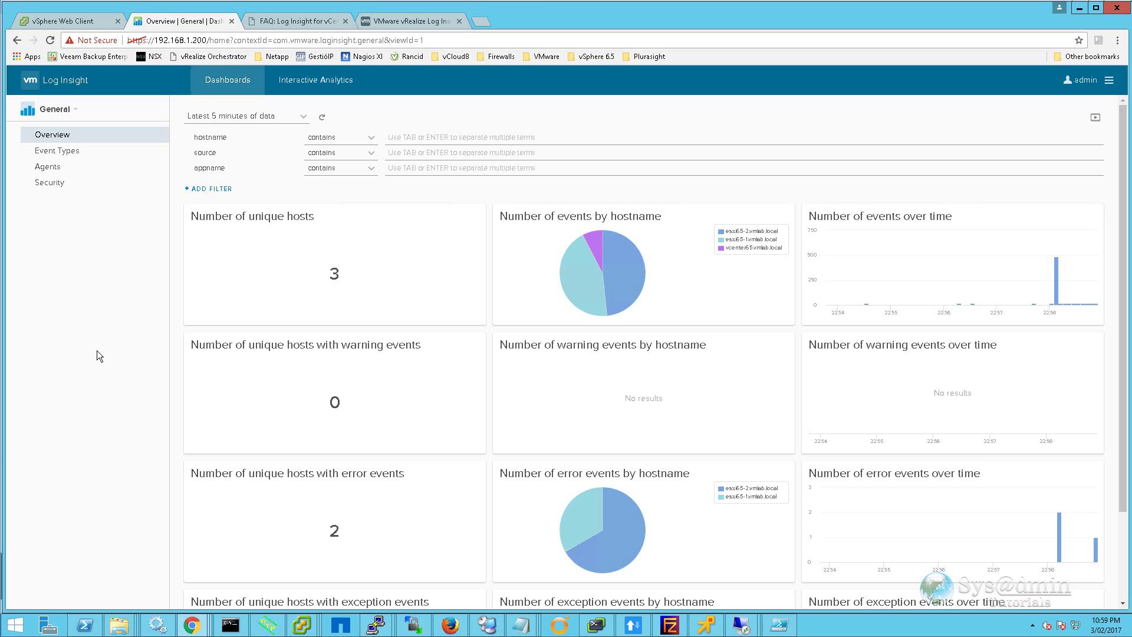
{"action": "left_click", "coordinate": [78, 119]}
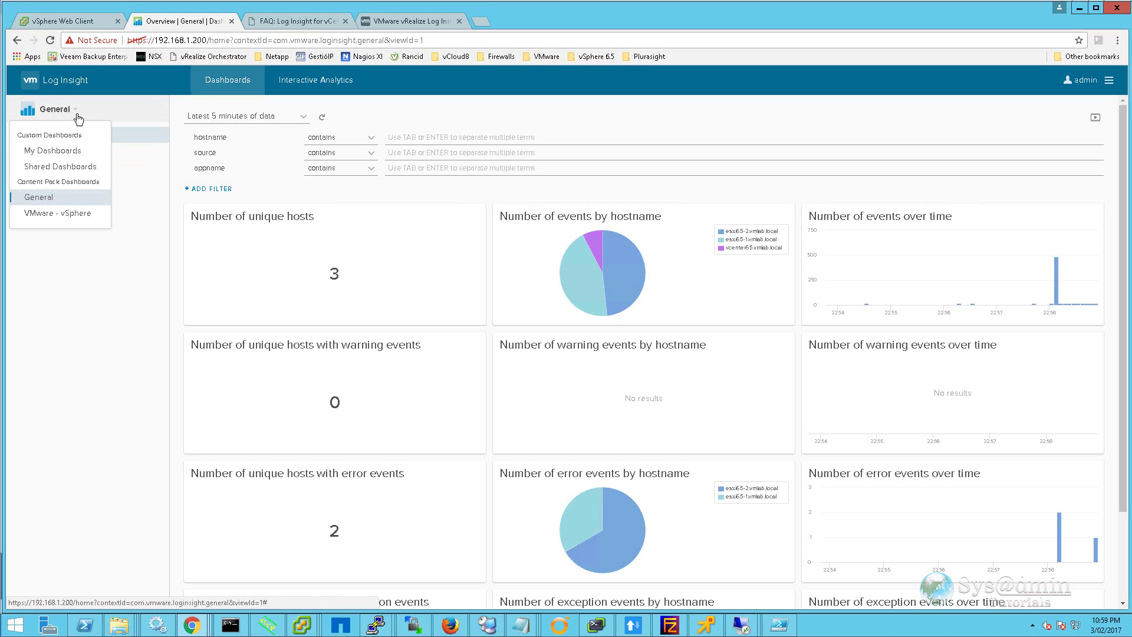
{"action": "left_click", "coordinate": [67, 214]}
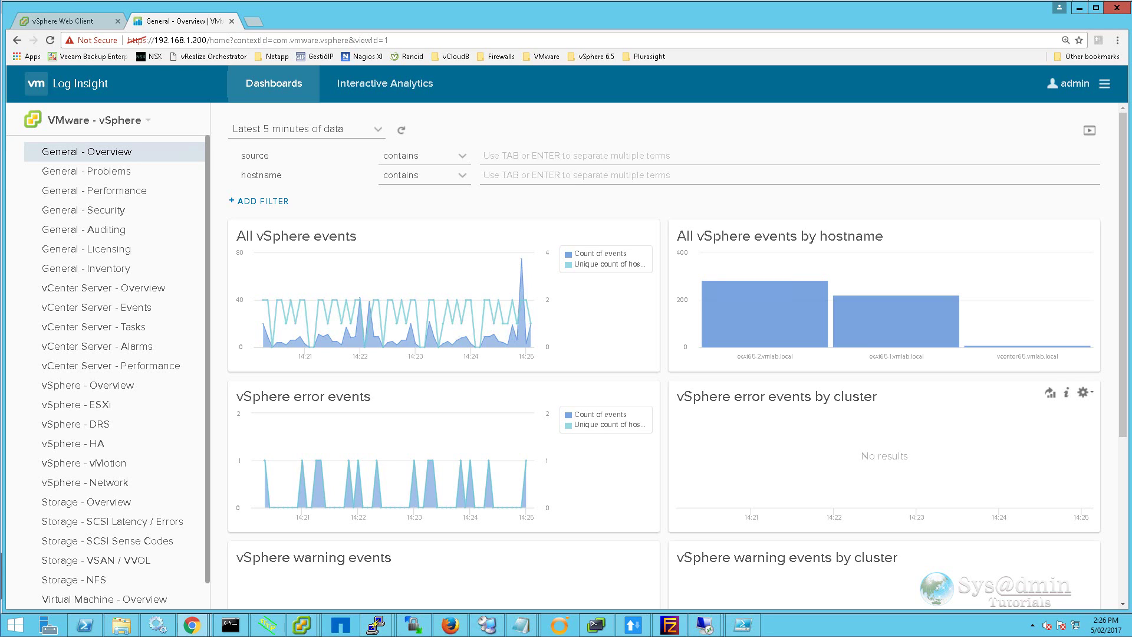
{"action": "left_click", "coordinate": [95, 175]}
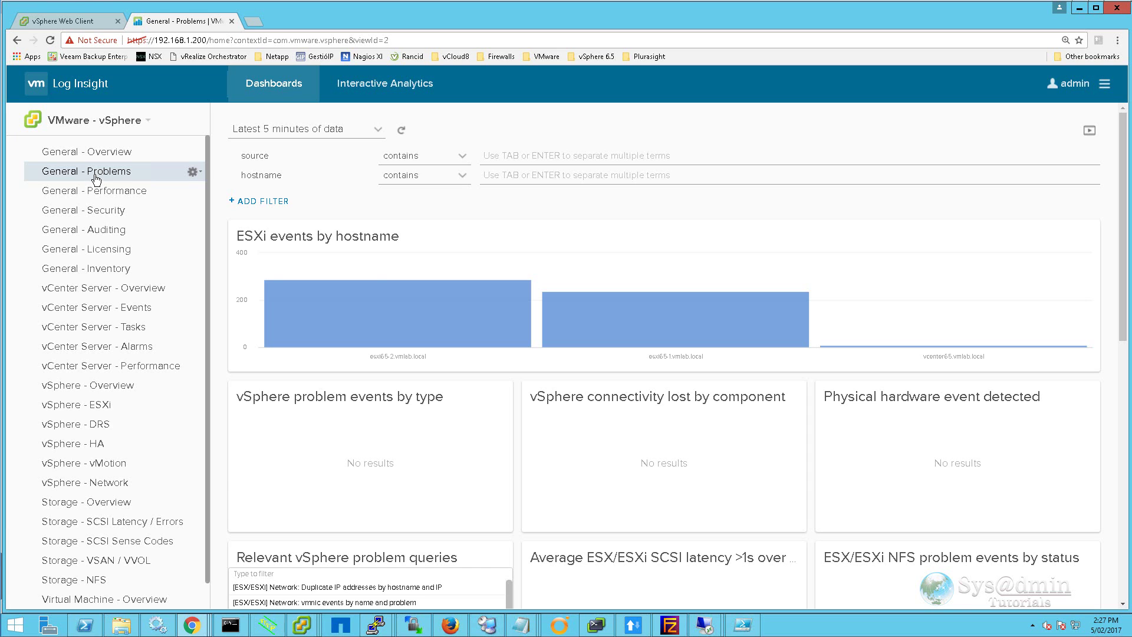
Step: Open esxi65-2.vmlab.local's events in Interactive Analytics as a field table
{"action": "left_click", "coordinate": [399, 306]}
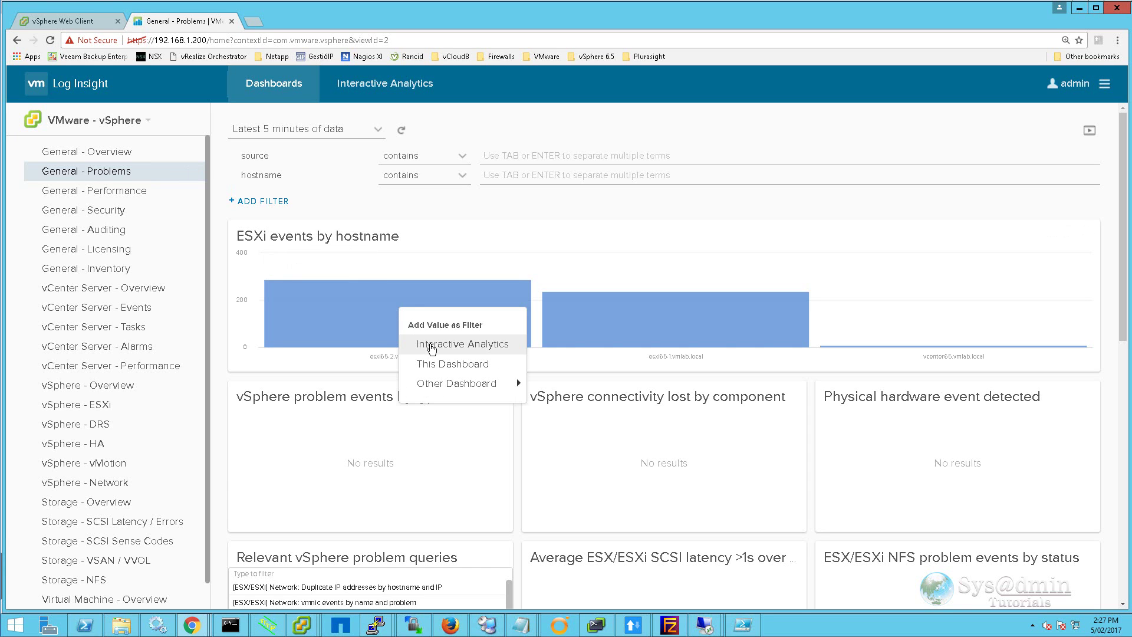
{"action": "left_click", "coordinate": [432, 346]}
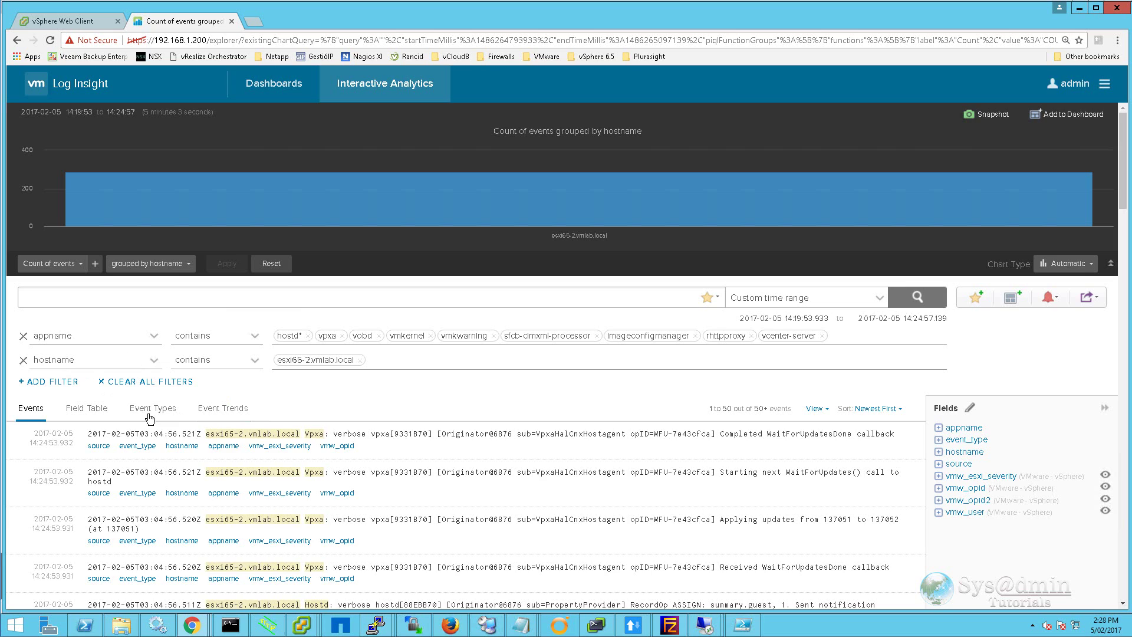
{"action": "left_click", "coordinate": [94, 414]}
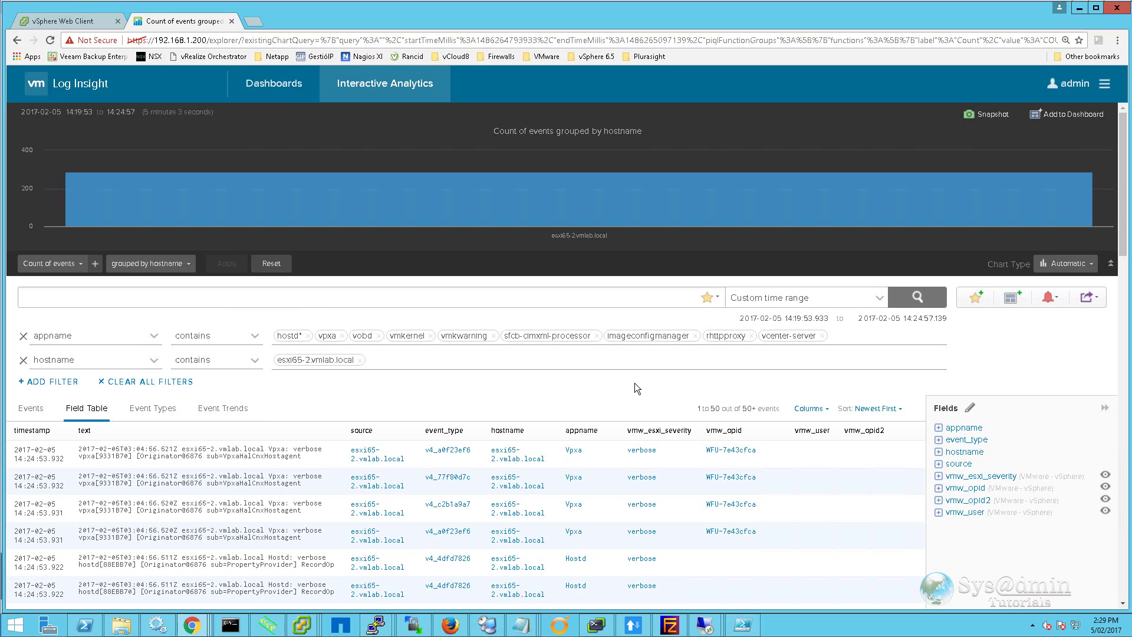
Step: Add a filter vmw_esxi_severity contains 'info' and run the search
{"action": "left_click", "coordinate": [49, 381]}
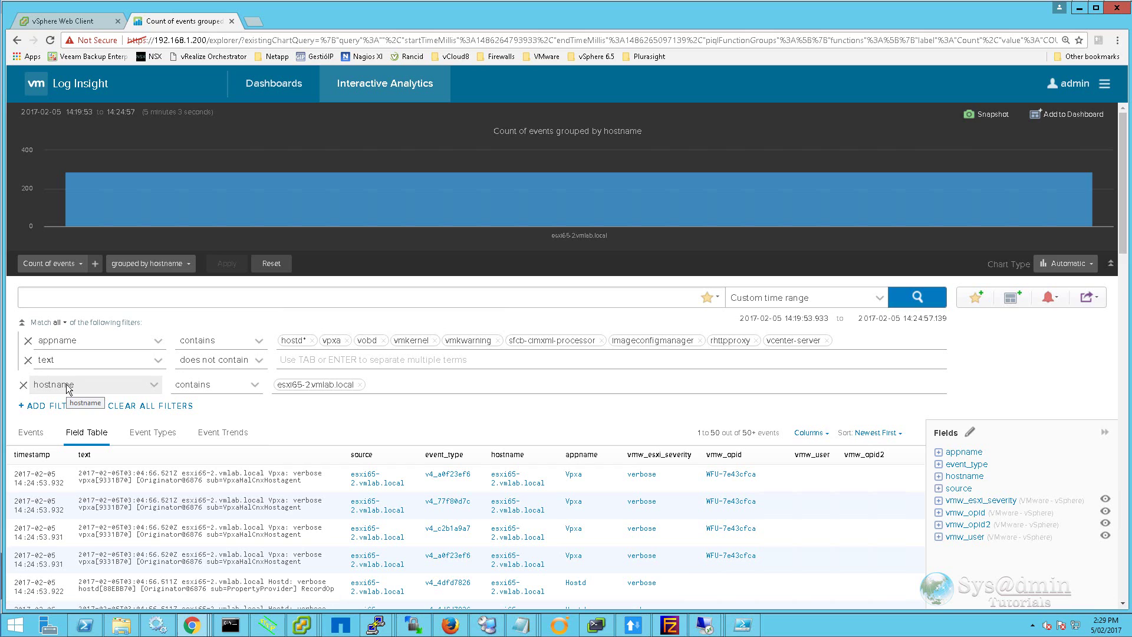
{"action": "left_click", "coordinate": [158, 360]}
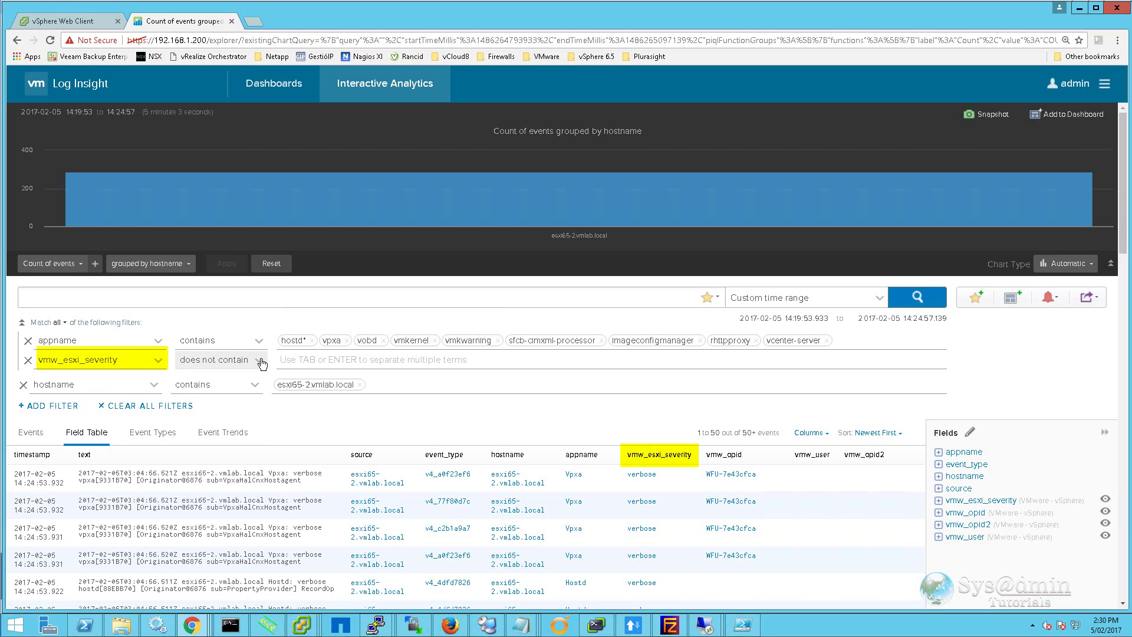
{"action": "left_click", "coordinate": [220, 359]}
{"action": "left_click", "coordinate": [225, 390]}
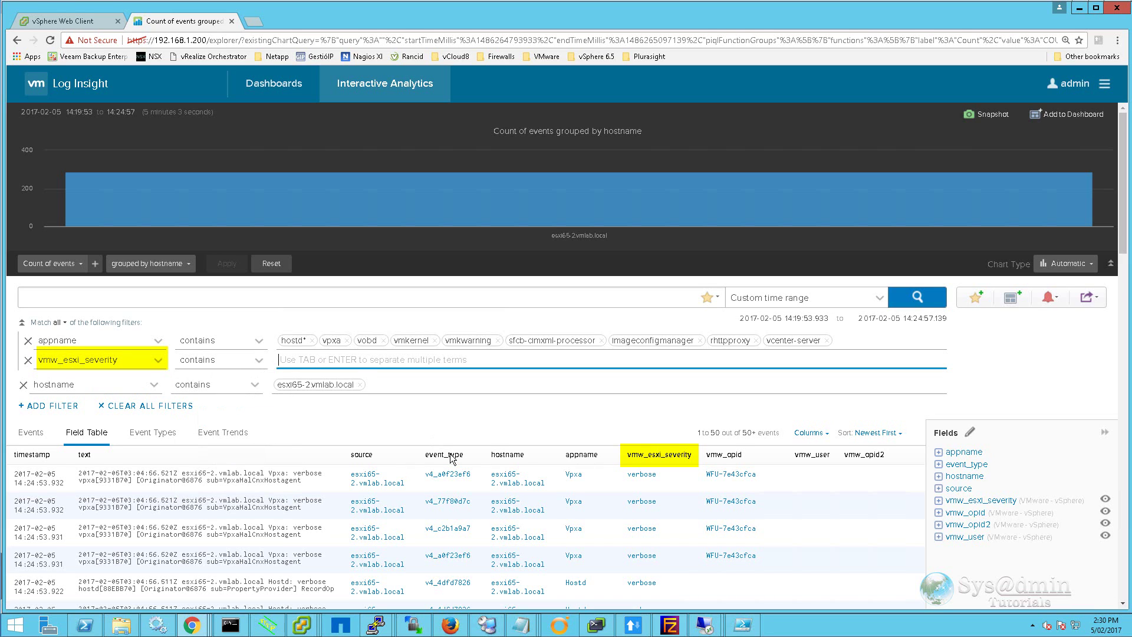
{"action": "type", "text": "info"}
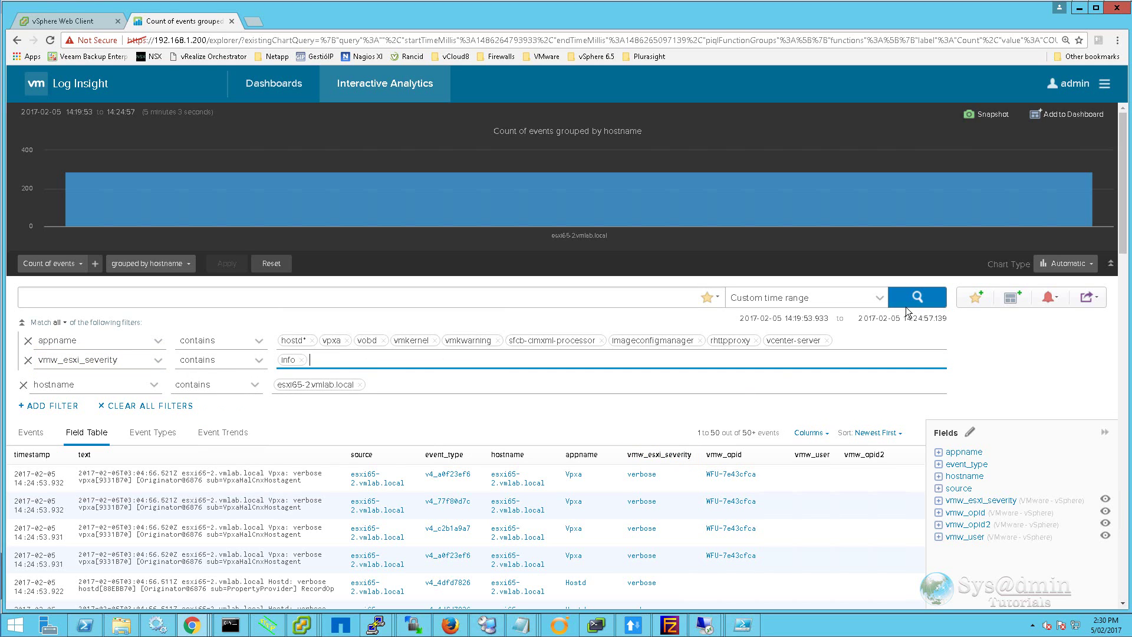
{"action": "left_click", "coordinate": [921, 300]}
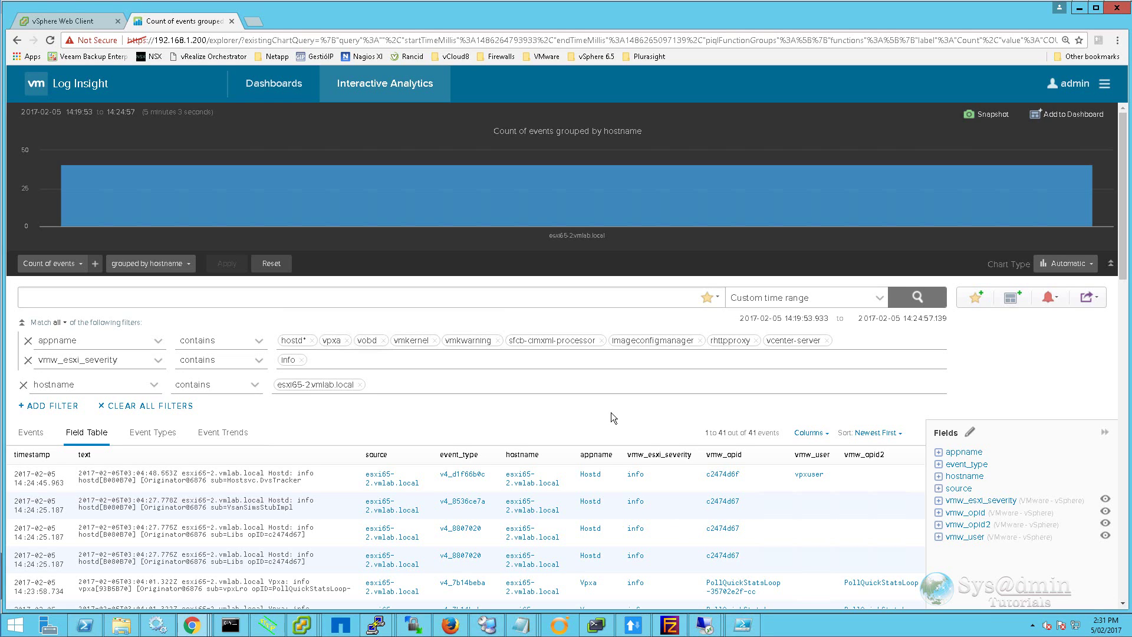
Step: Create alert 'ESXi Hosts - Severity Info' with notes and a notification e-mail, triggering on any match
{"action": "left_click", "coordinate": [1048, 296]}
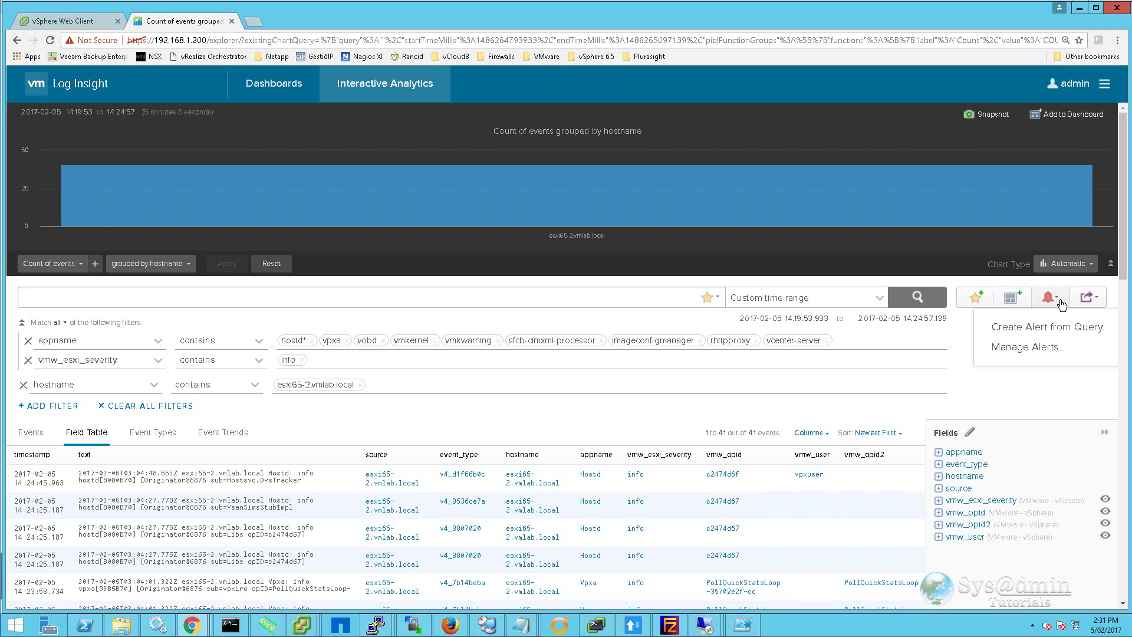
{"action": "left_click", "coordinate": [1038, 324]}
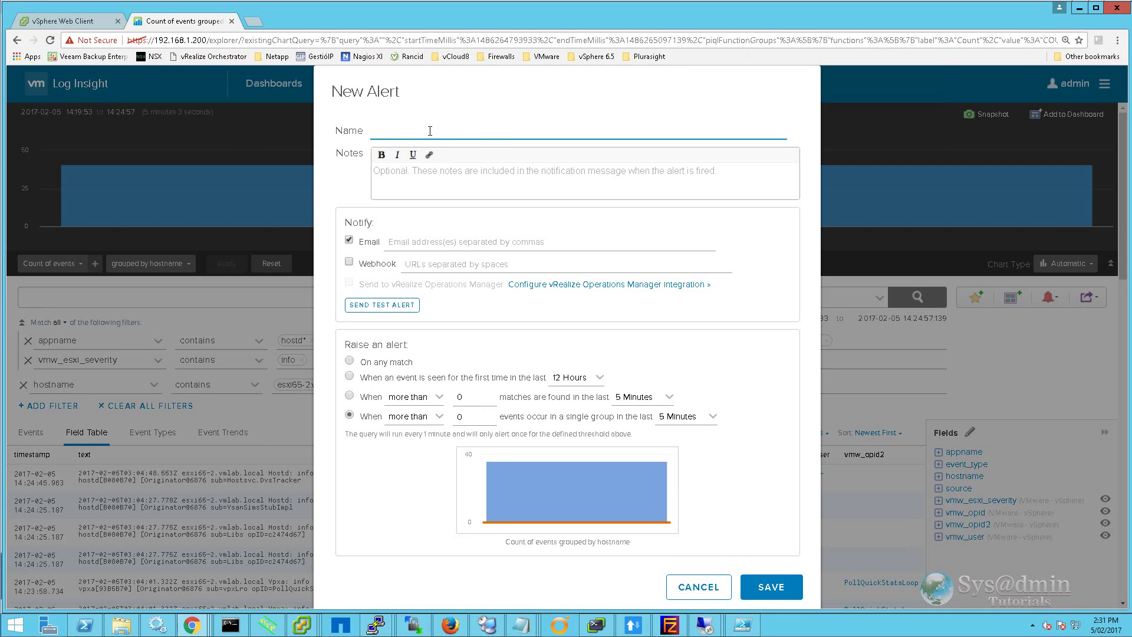
{"action": "type", "text": "ESXi Hosts - Severity Info"}
{"action": "left_click", "coordinate": [492, 178]}
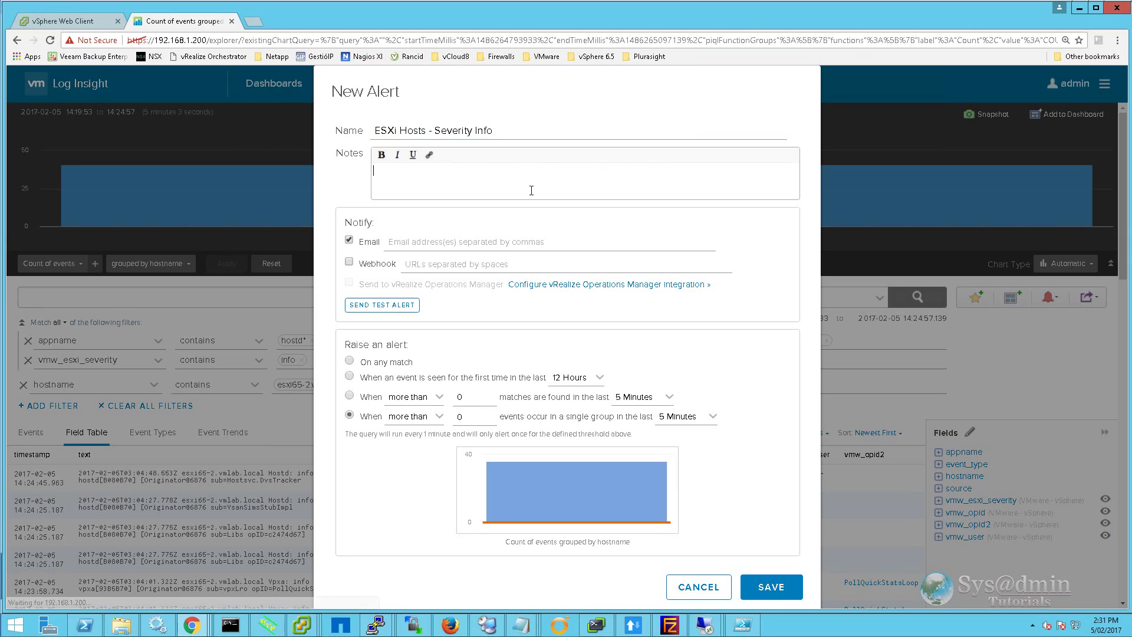
{"action": "type", "text": "Any ESXi host event that contains the severity info will be alerted on"}
{"action": "key", "text": "Tab"}
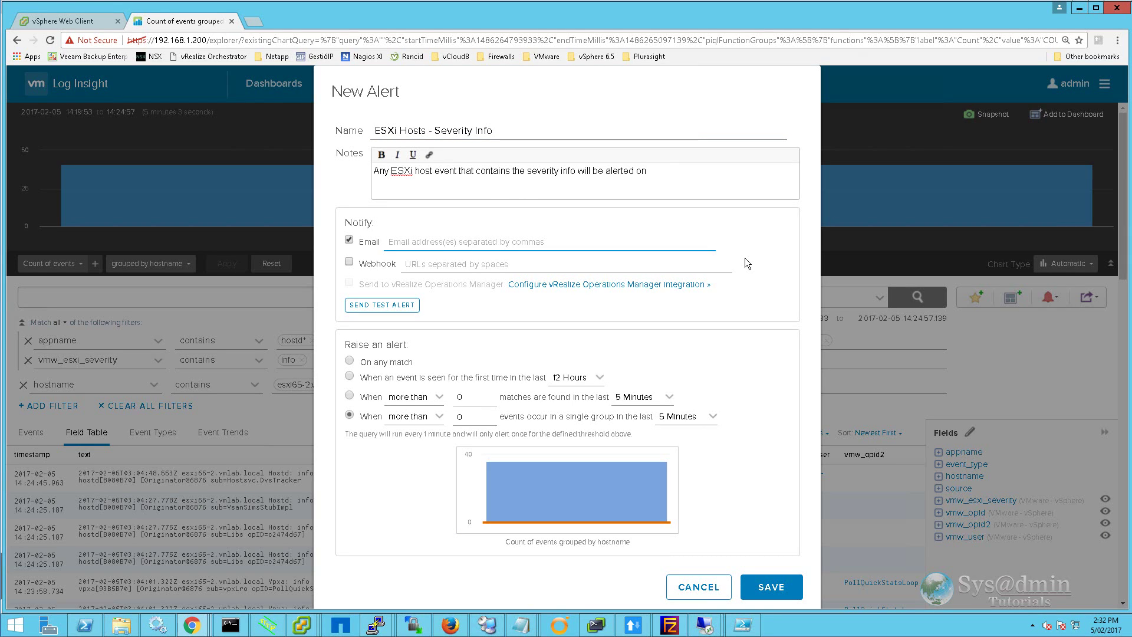
{"action": "key", "text": "ctrl+v"}
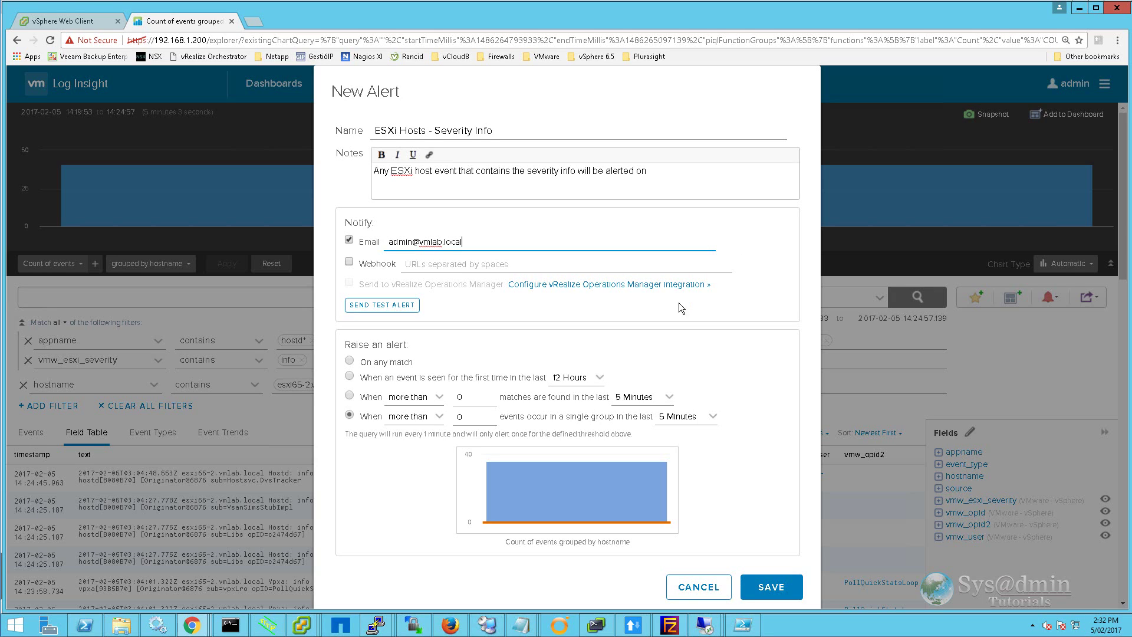
{"action": "left_click", "coordinate": [349, 359]}
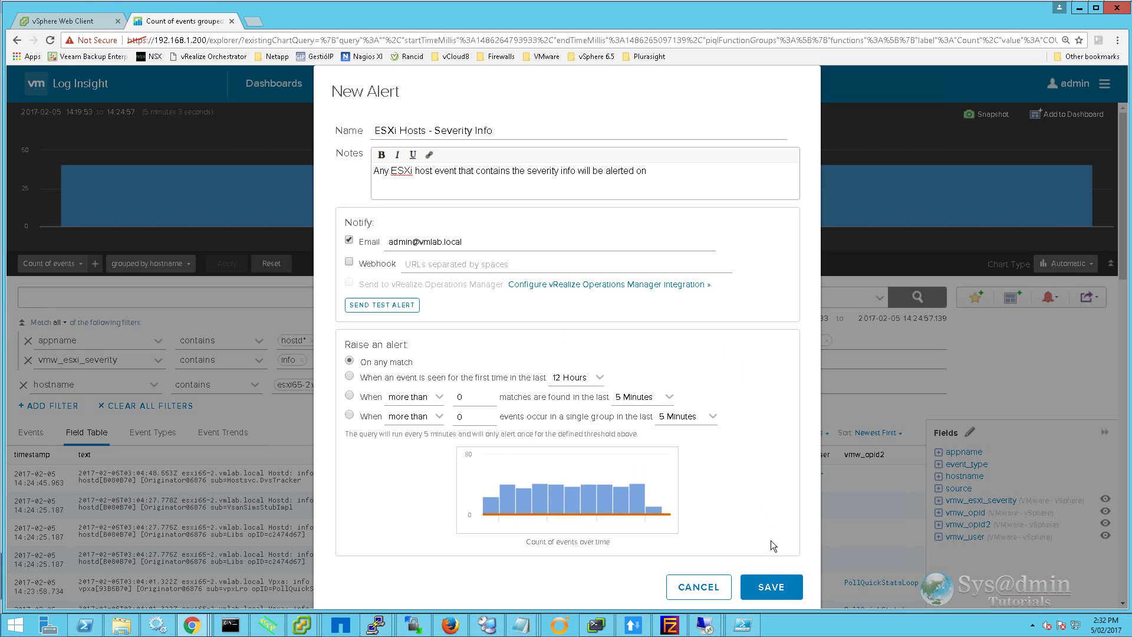
{"action": "left_click", "coordinate": [777, 590]}
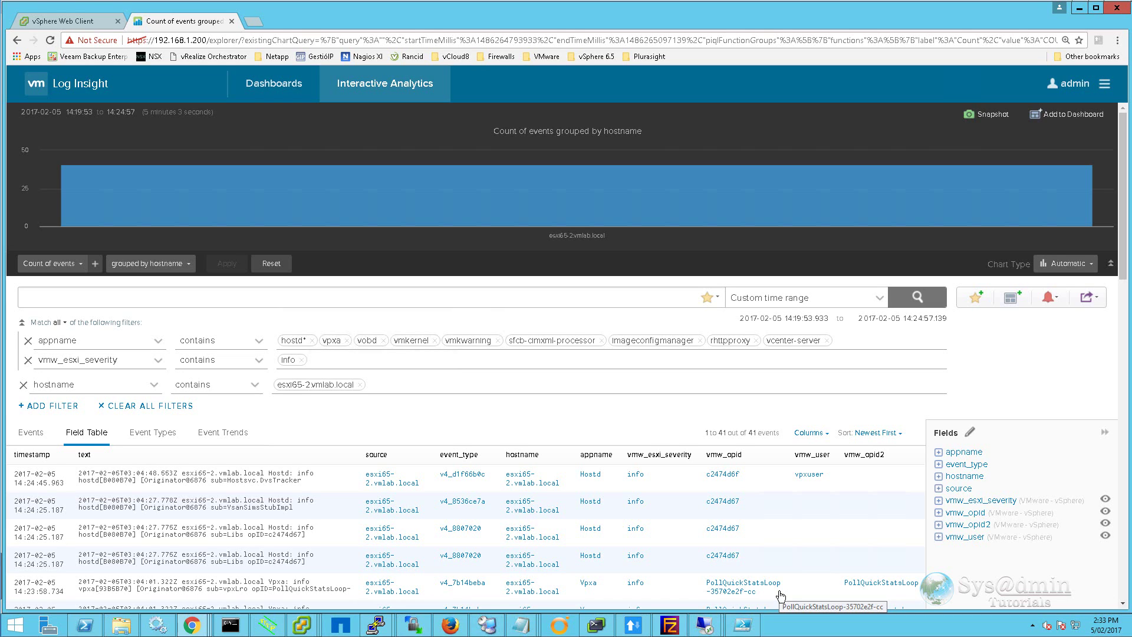
Step: Remove the appname filter, add esxi65-1.vmlab.local to the hostname filter, and rerun the search
{"action": "left_click", "coordinate": [27, 342]}
{"action": "left_click", "coordinate": [413, 360]}
{"action": "type", "text": "esxi6"}
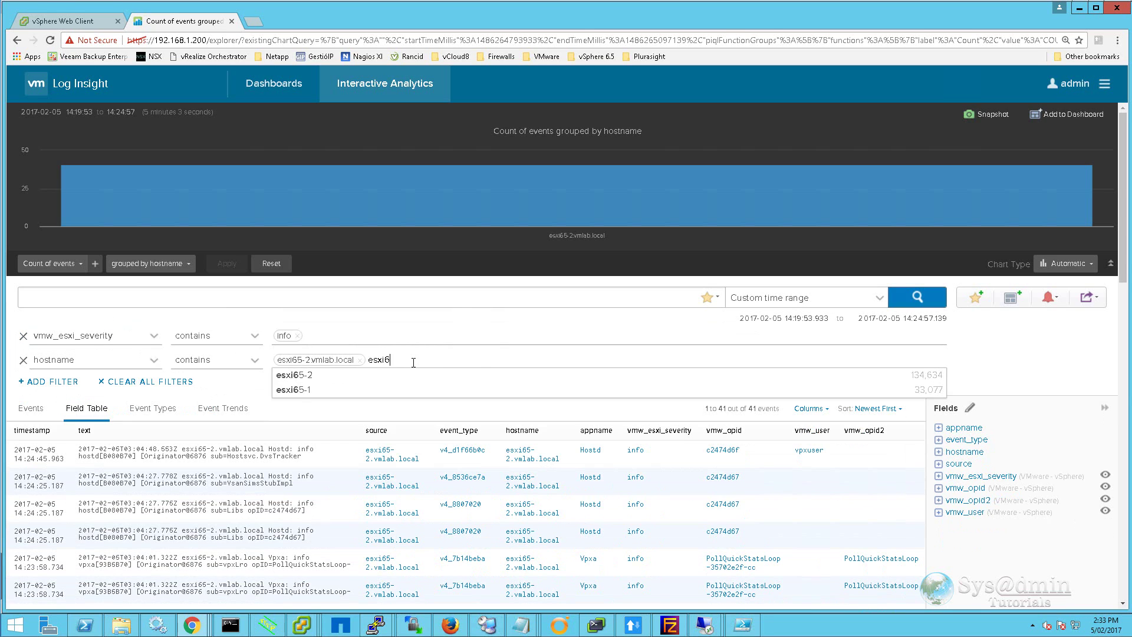
{"action": "type", "text": "5-1.vmlab.local"}
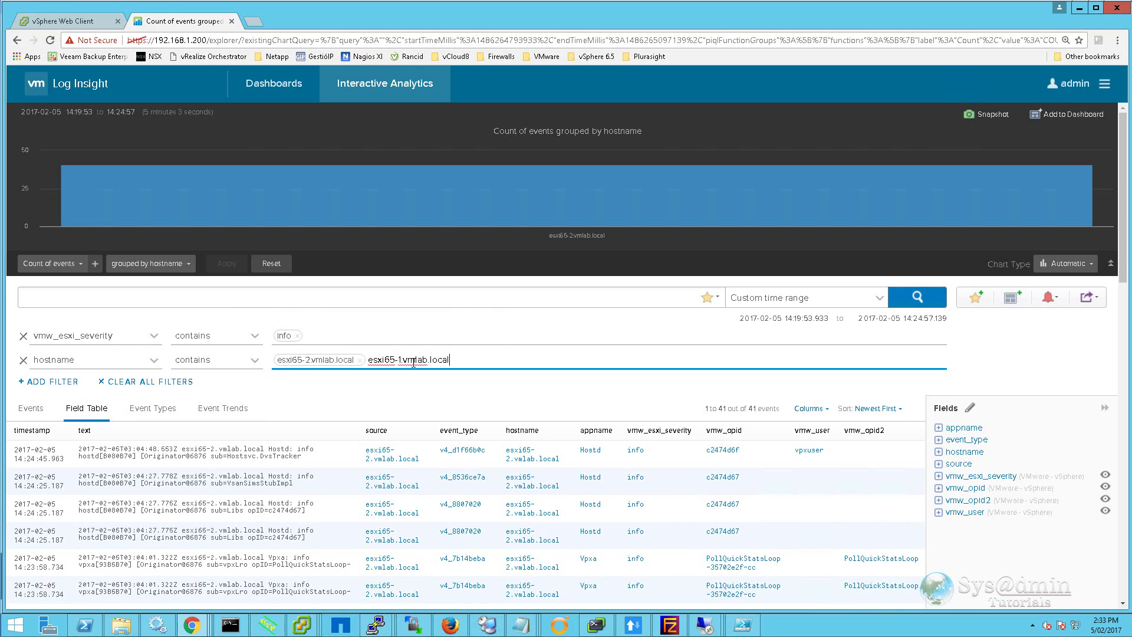
{"action": "key", "text": "Return"}
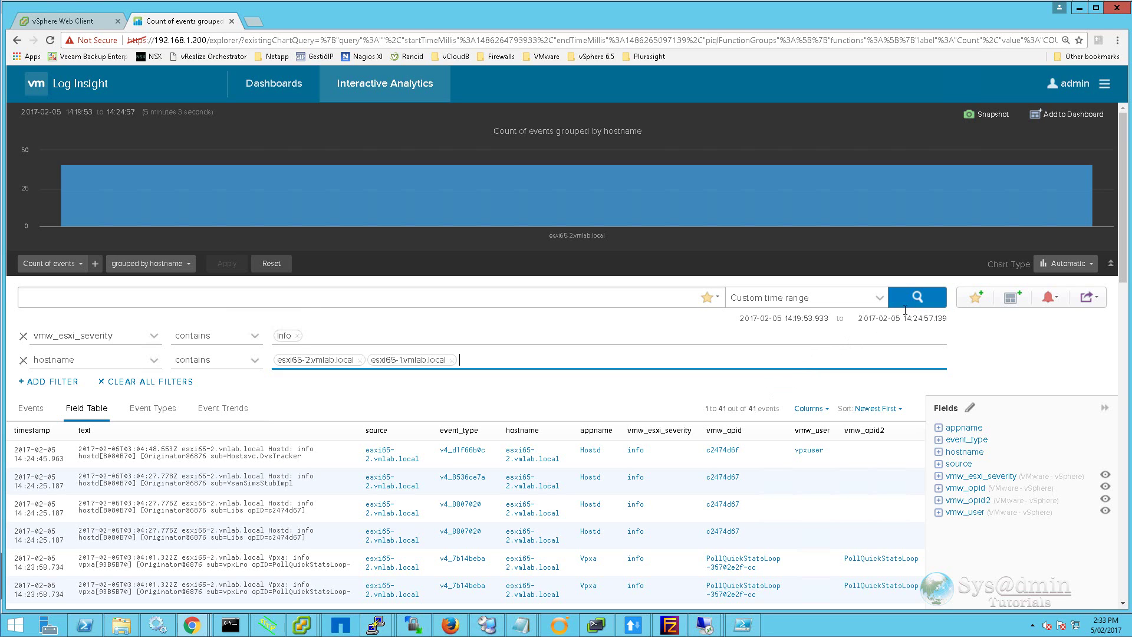
{"action": "left_click", "coordinate": [905, 305]}
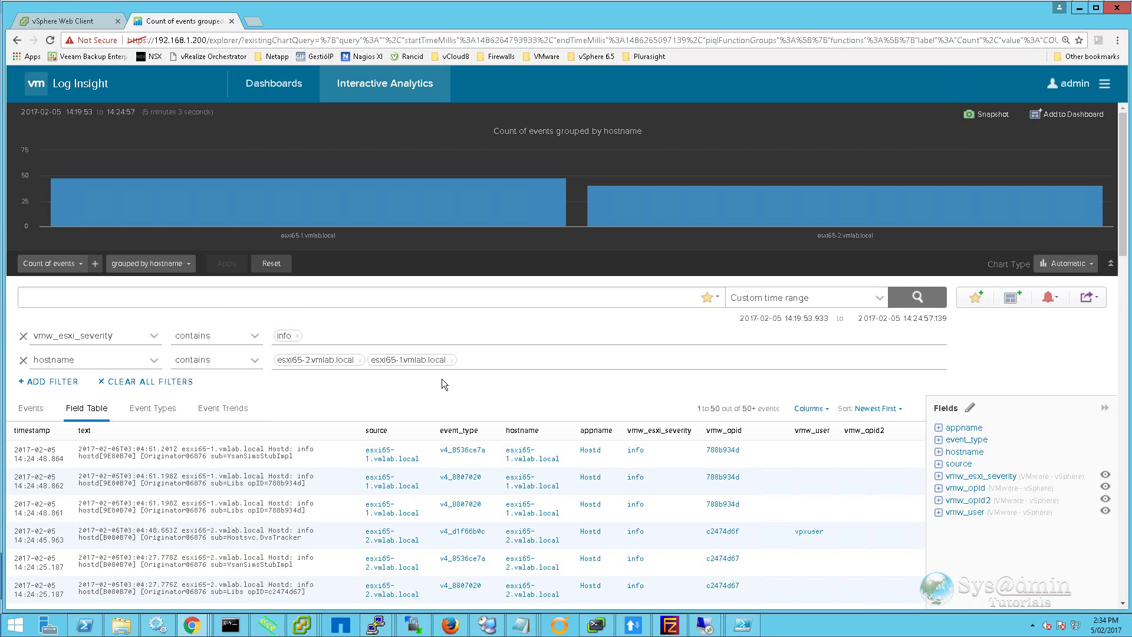
Step: Name the chart 'ESXi Hosts - Severity Info' and create a new dashboard called 'ESXi Hosts'
{"action": "left_click", "coordinate": [1015, 301]}
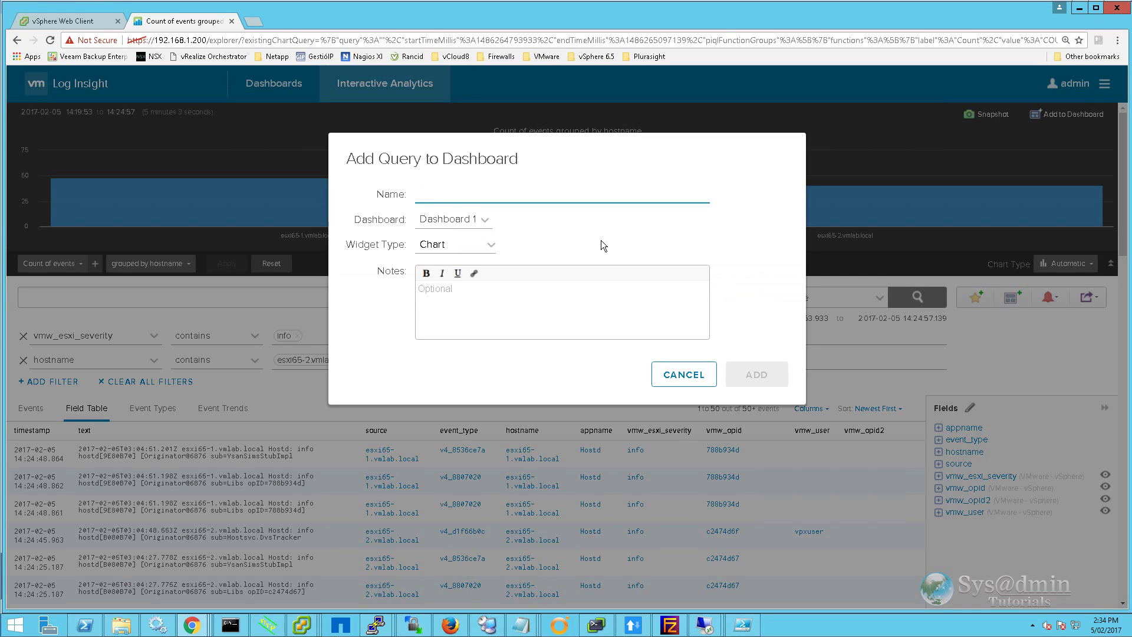
{"action": "type", "text": "ESXi Hosts - Severity Info"}
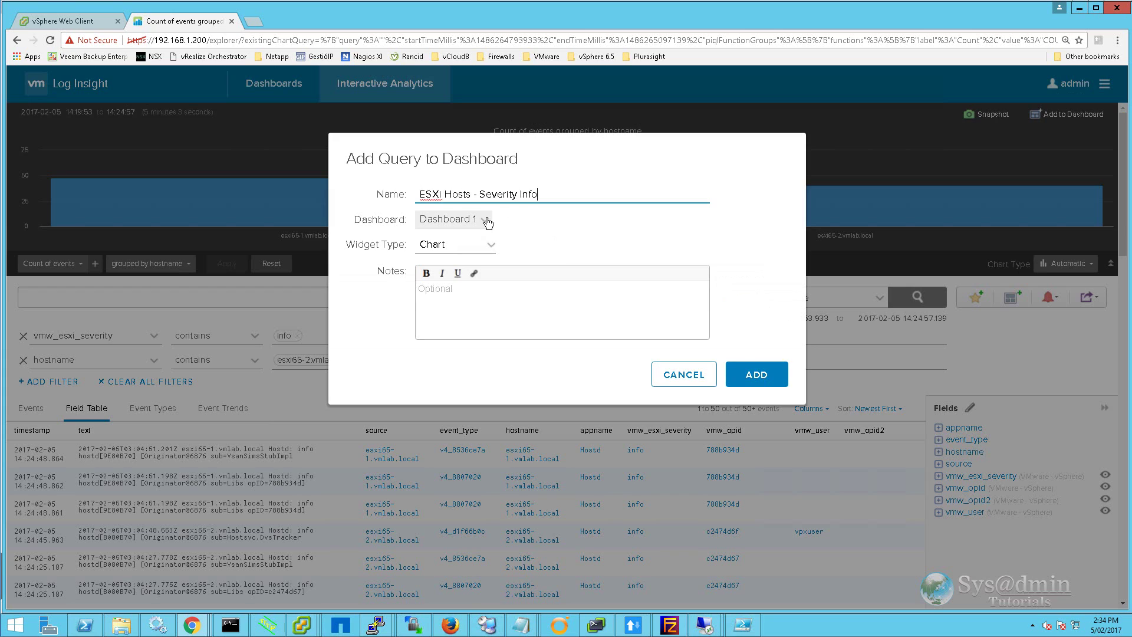
{"action": "left_click", "coordinate": [487, 220]}
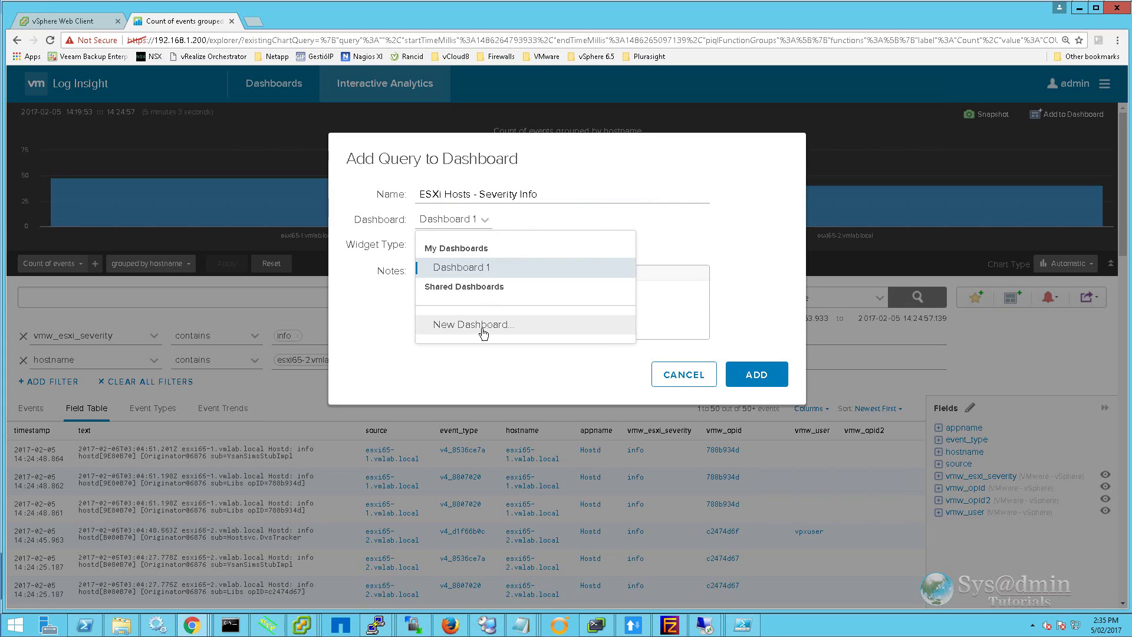
{"action": "left_click", "coordinate": [484, 333]}
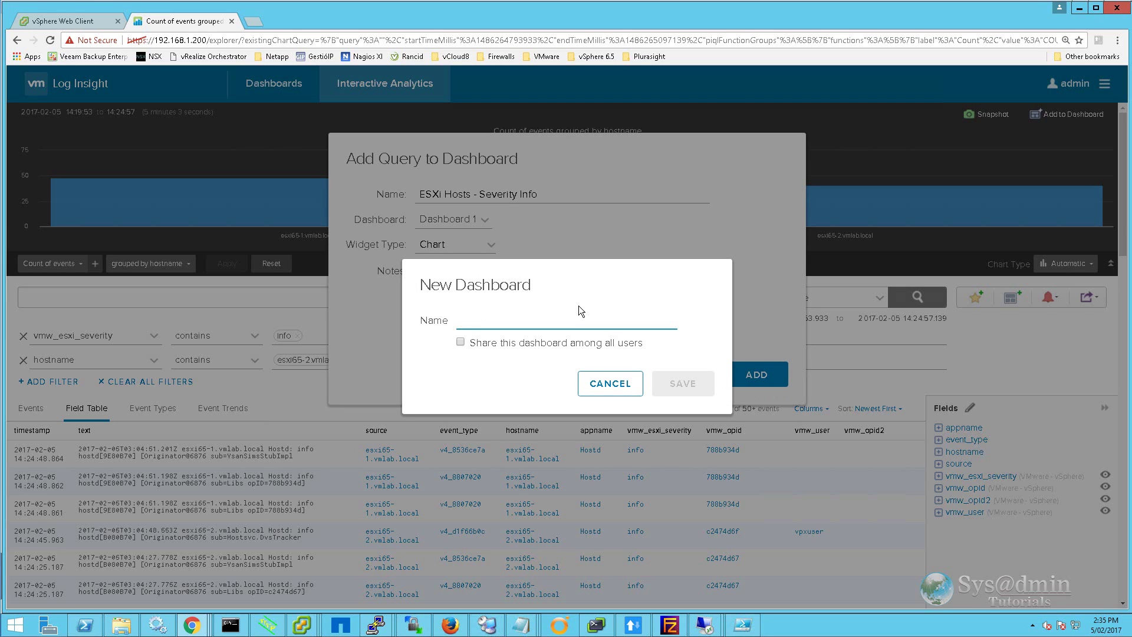
{"action": "type", "text": "ESXi Hosts"}
{"action": "left_click", "coordinate": [682, 384]}
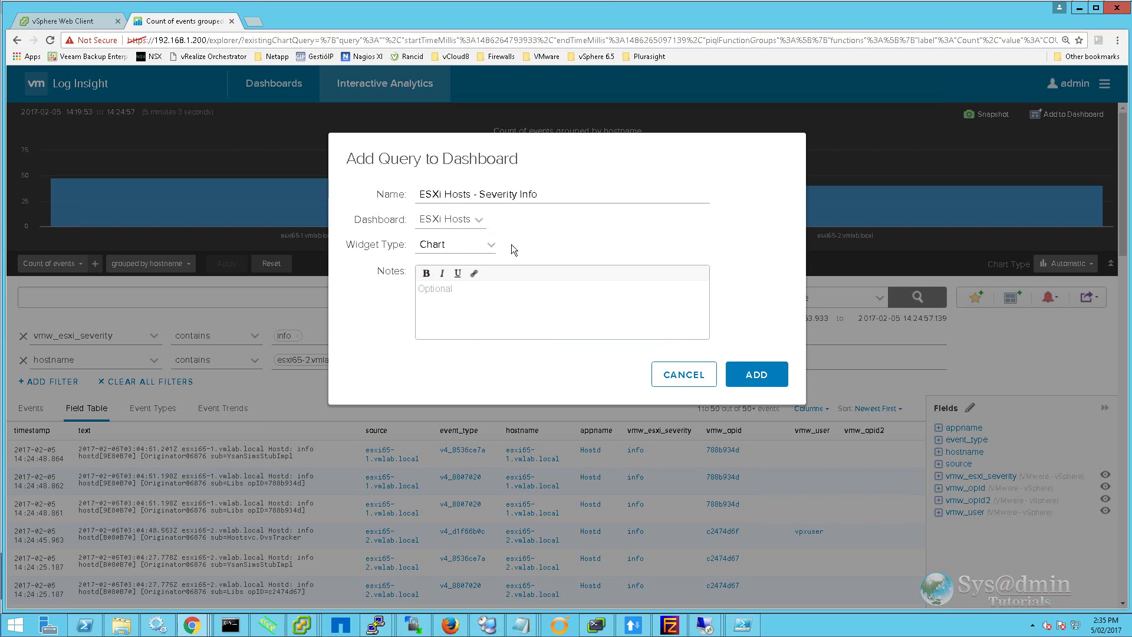
Step: Keep Chart as the widget type and add it to the ESXi Hosts dashboard
{"action": "left_click", "coordinate": [491, 245]}
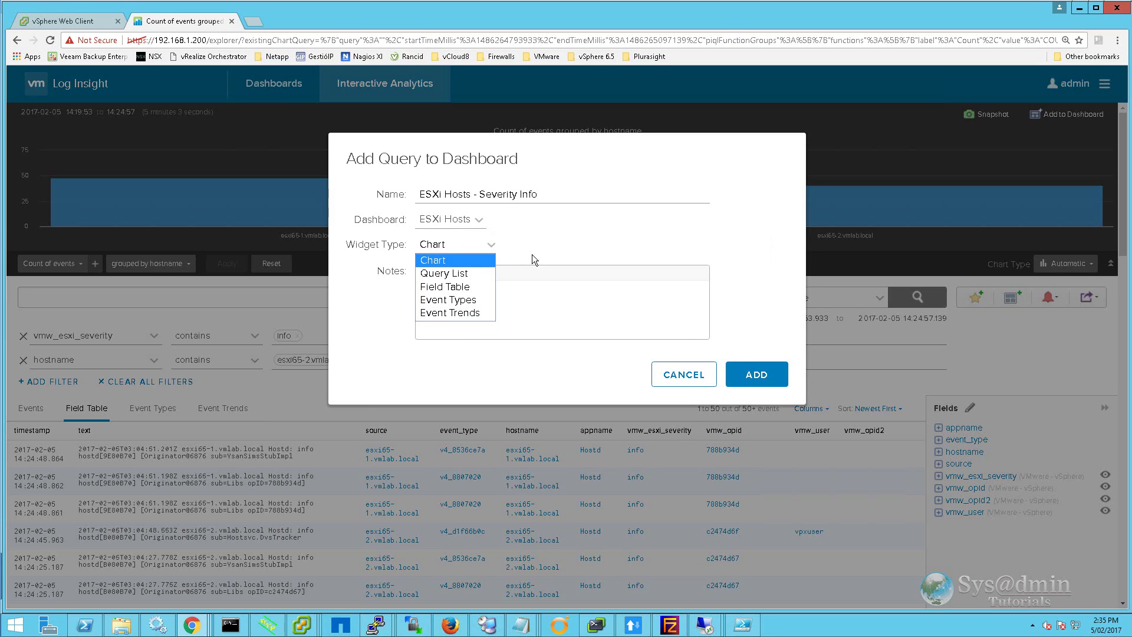
{"action": "left_click", "coordinate": [447, 260]}
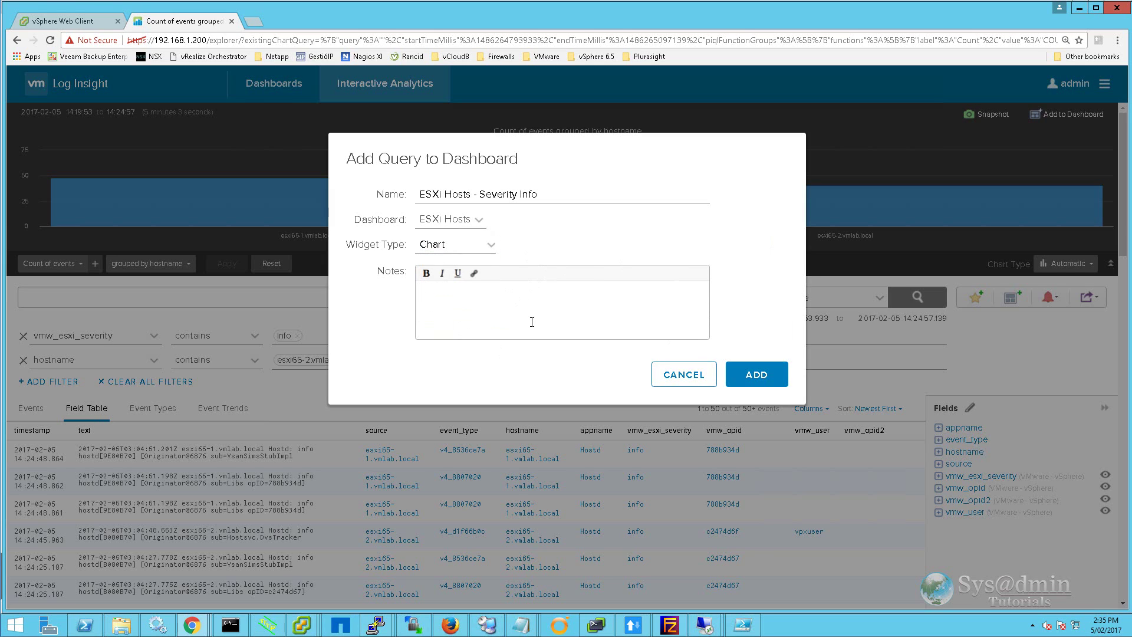
{"action": "left_click", "coordinate": [765, 375]}
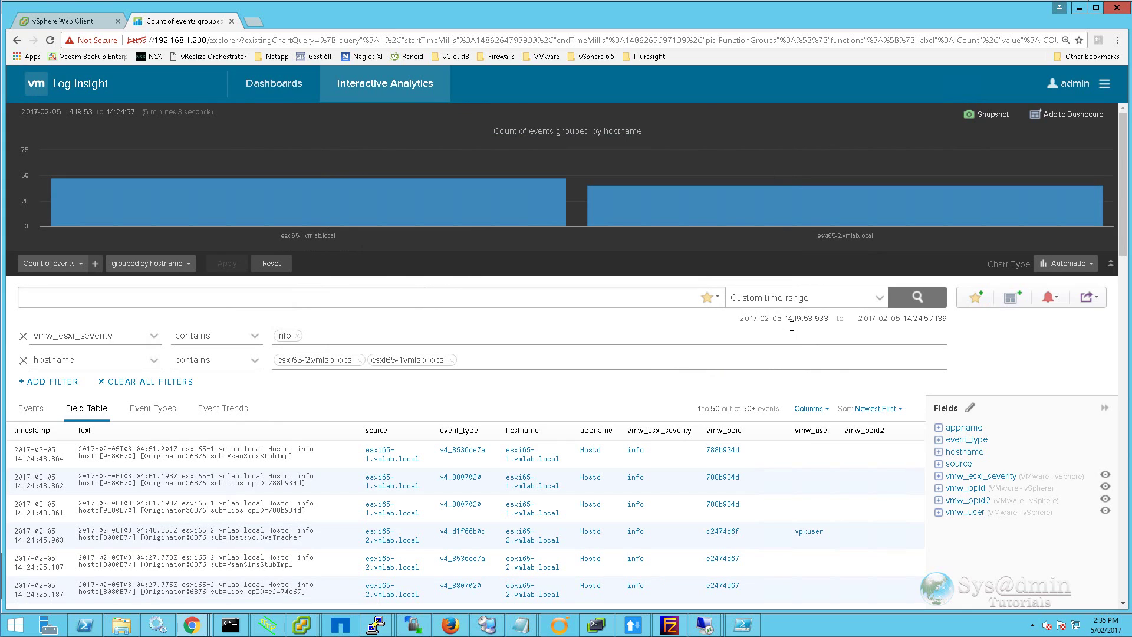
Step: Open the ESXi Hosts dashboard under My Dashboards to view its ESXi Hosts - Severity Info chart
{"action": "left_click", "coordinate": [271, 84]}
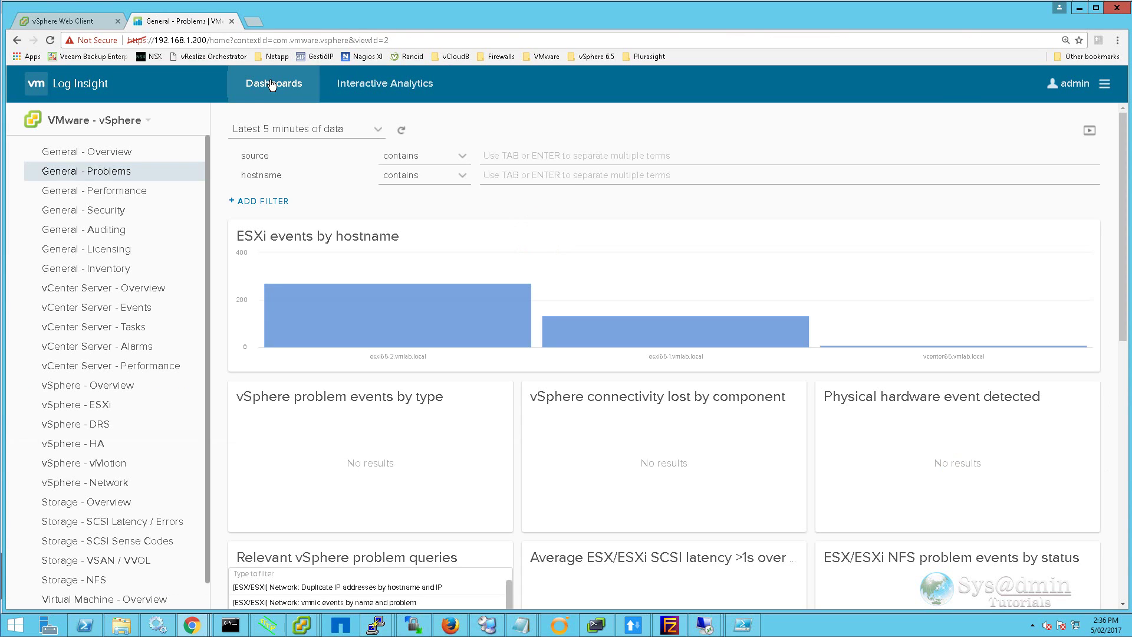
{"action": "left_click", "coordinate": [151, 126]}
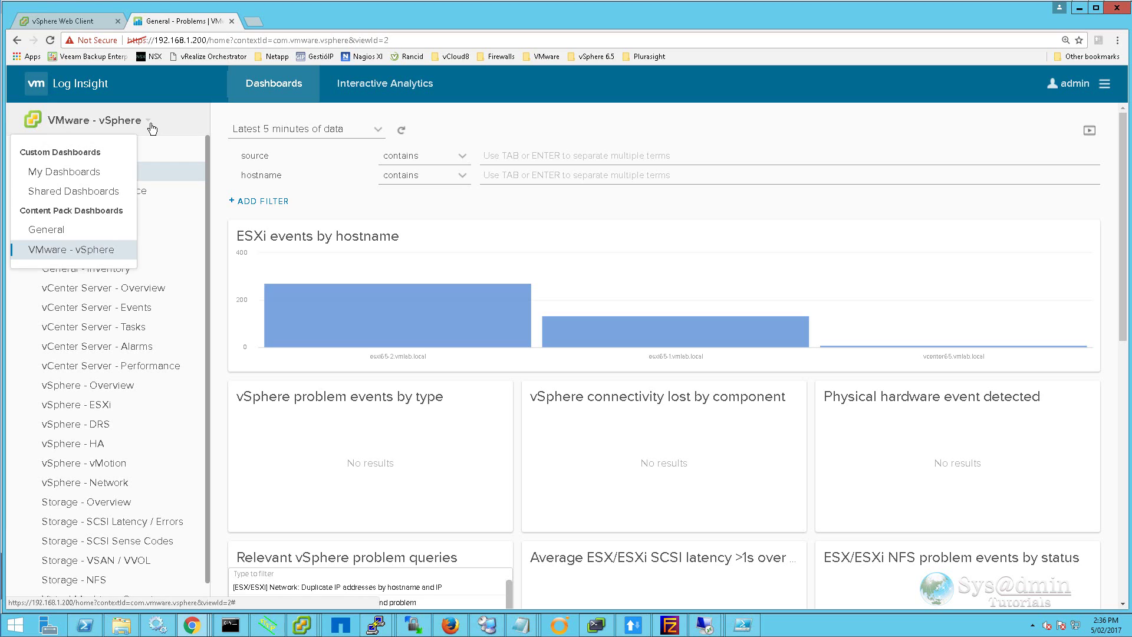
{"action": "left_click", "coordinate": [79, 172]}
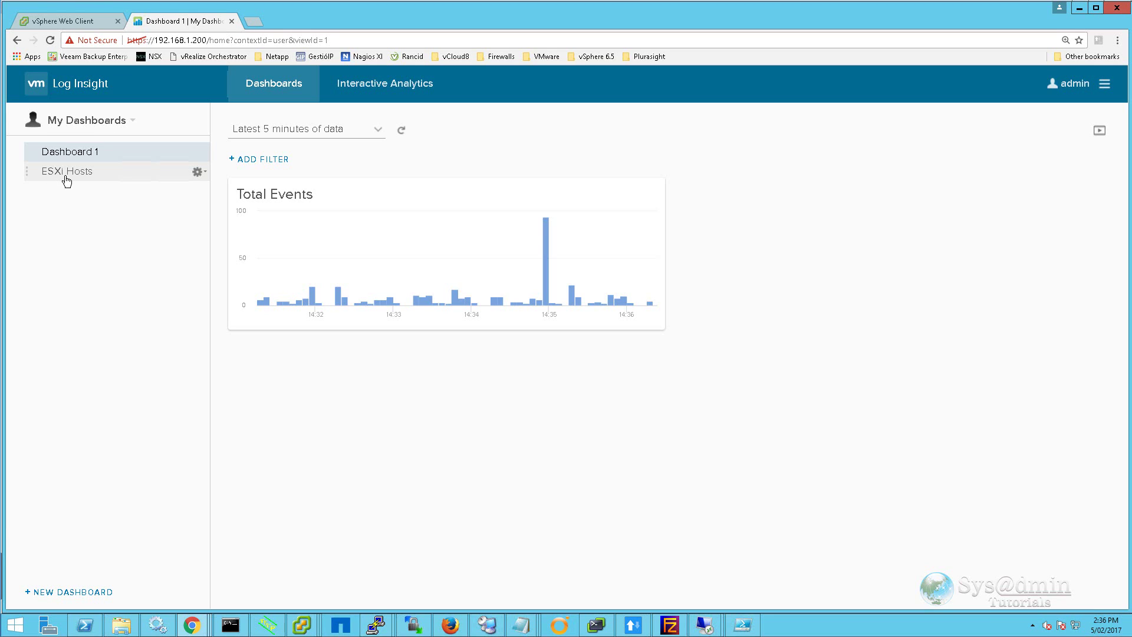
{"action": "left_click", "coordinate": [67, 173]}
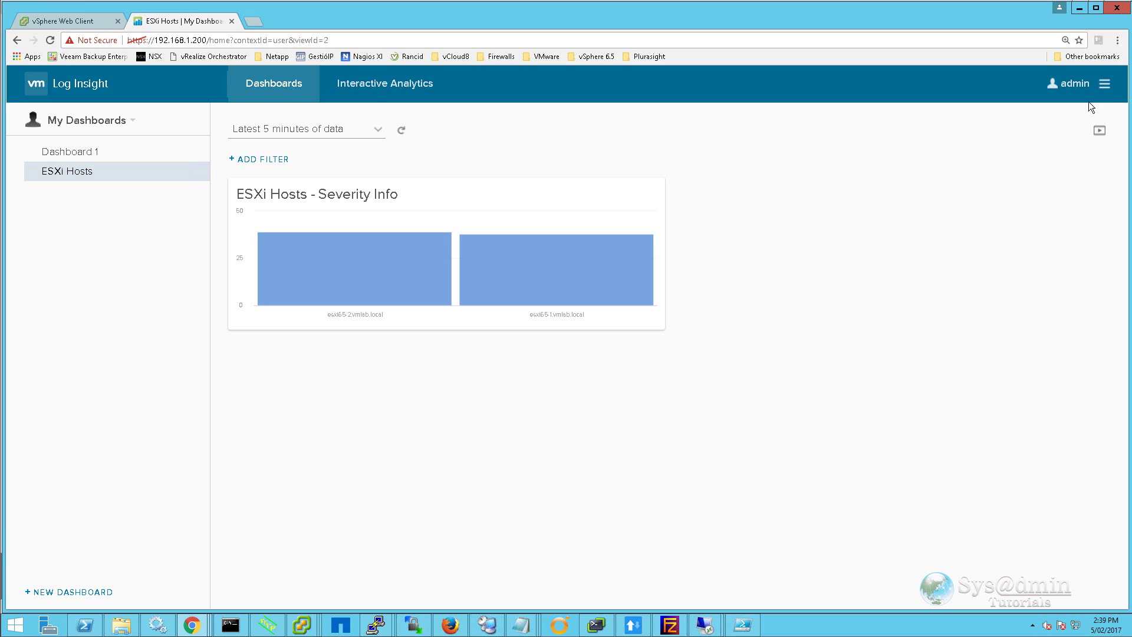
{"action": "left_click", "coordinate": [1106, 88]}
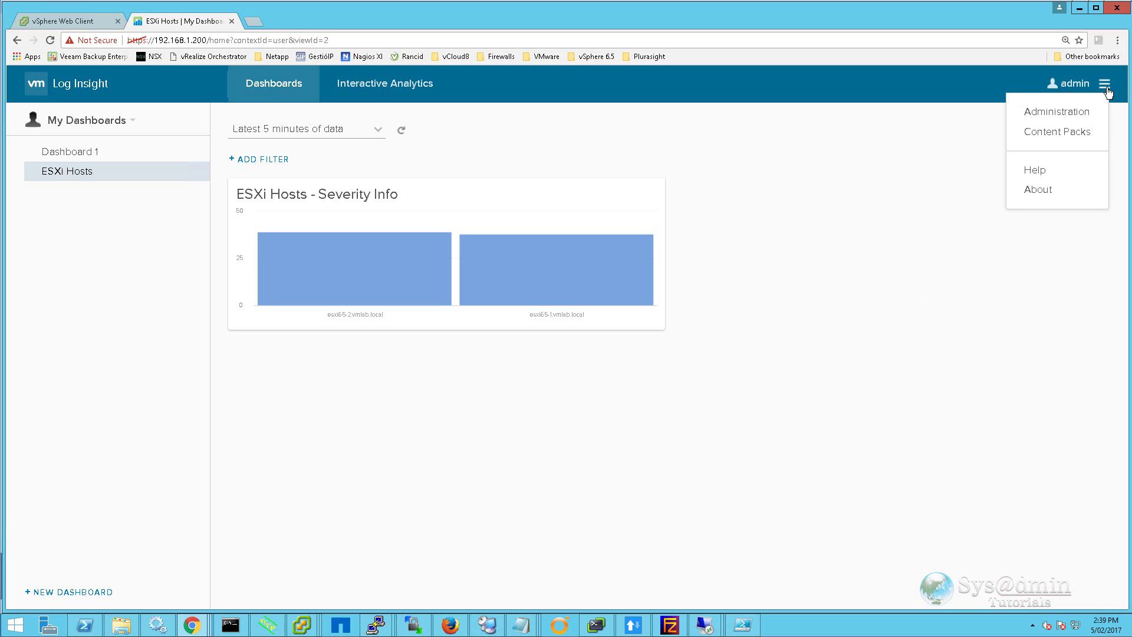
Step: Show the Content Pack Marketplace listing packs such as Apache, Cisco, Dell and EMC
{"action": "left_click", "coordinate": [1067, 135]}
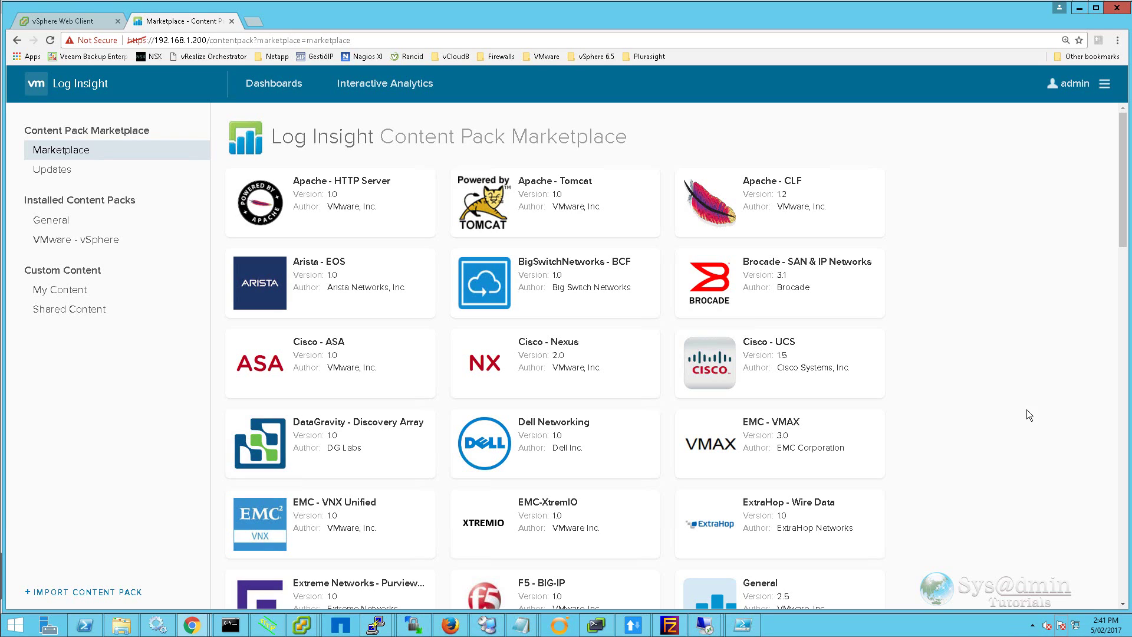
Step: Review the System Monitor resource charts in Administration, then display ingestion statistics since the last restart
{"action": "left_click", "coordinate": [1106, 87]}
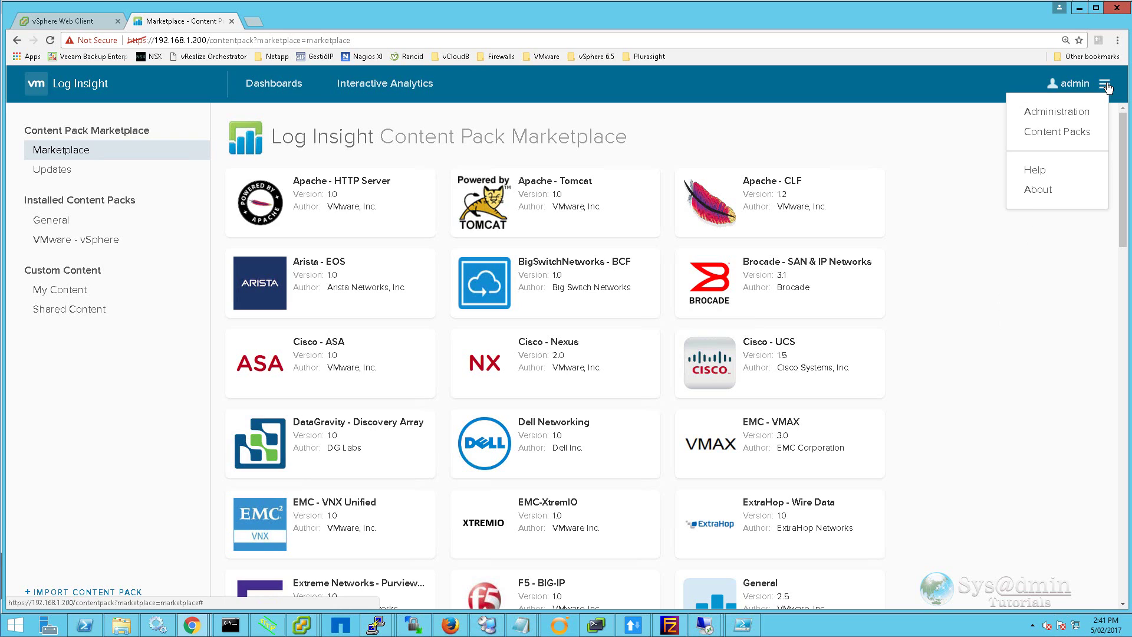
{"action": "left_click", "coordinate": [1064, 116]}
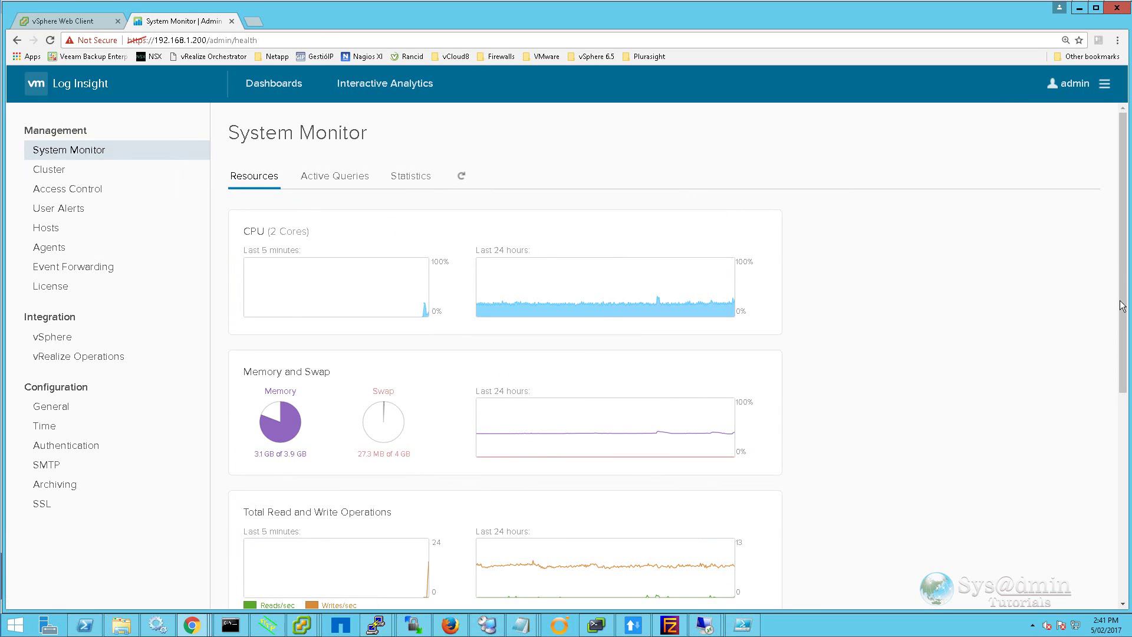
{"action": "left_click_drag", "start_coordinate": [1123, 306], "coordinate": [1124, 516]}
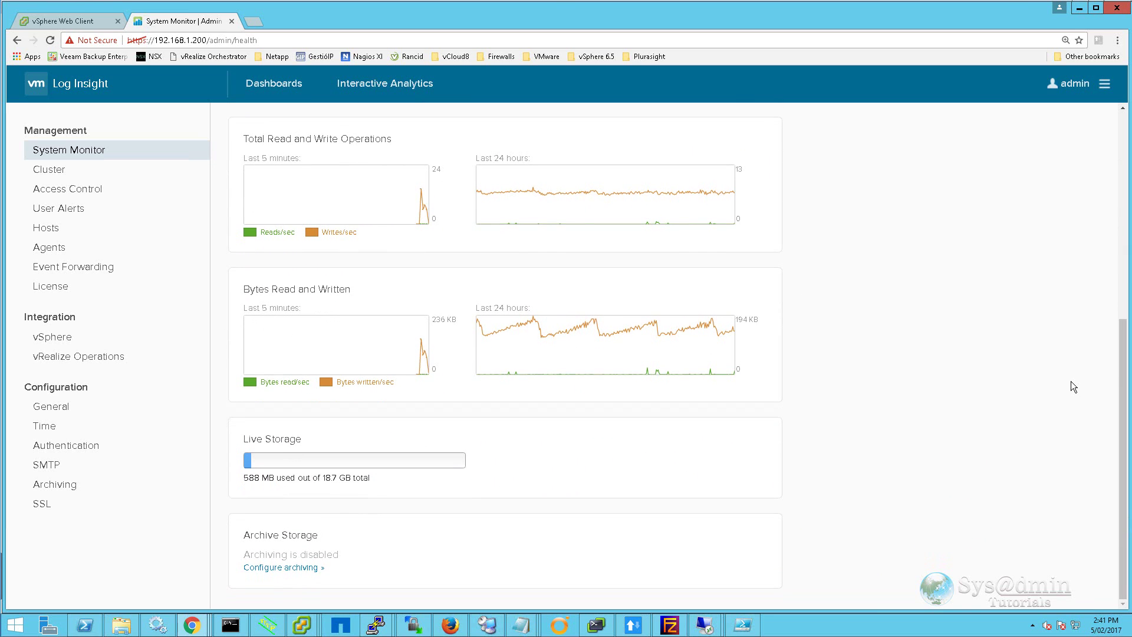
{"action": "left_click_drag", "start_coordinate": [1119, 399], "coordinate": [1118, 188]}
{"action": "left_click", "coordinate": [264, 177]}
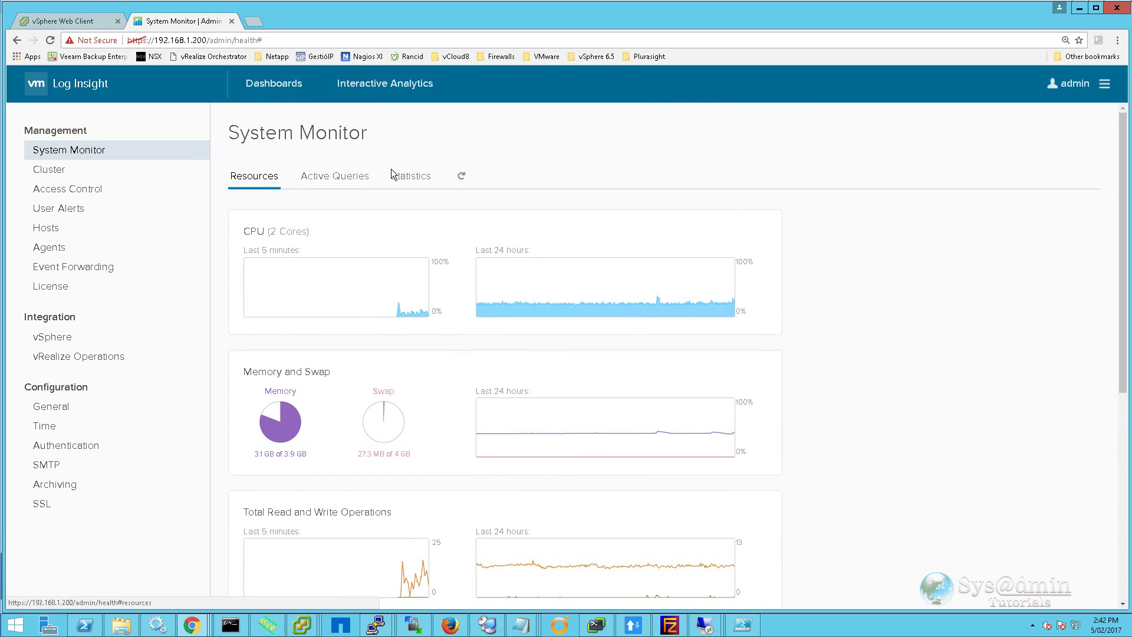
{"action": "left_click", "coordinate": [411, 178]}
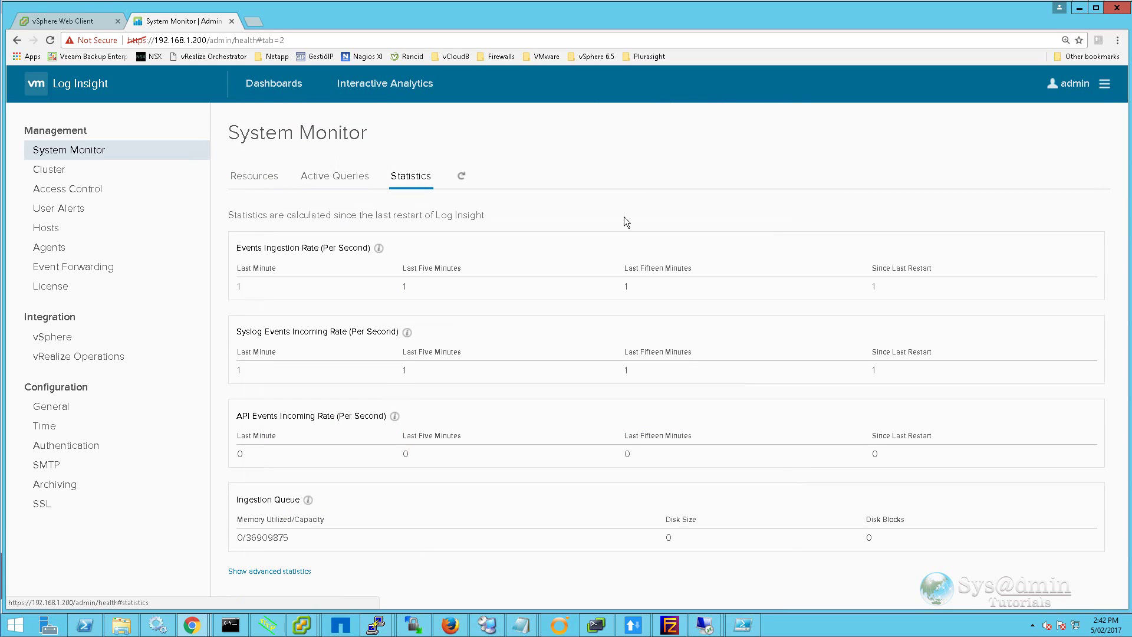